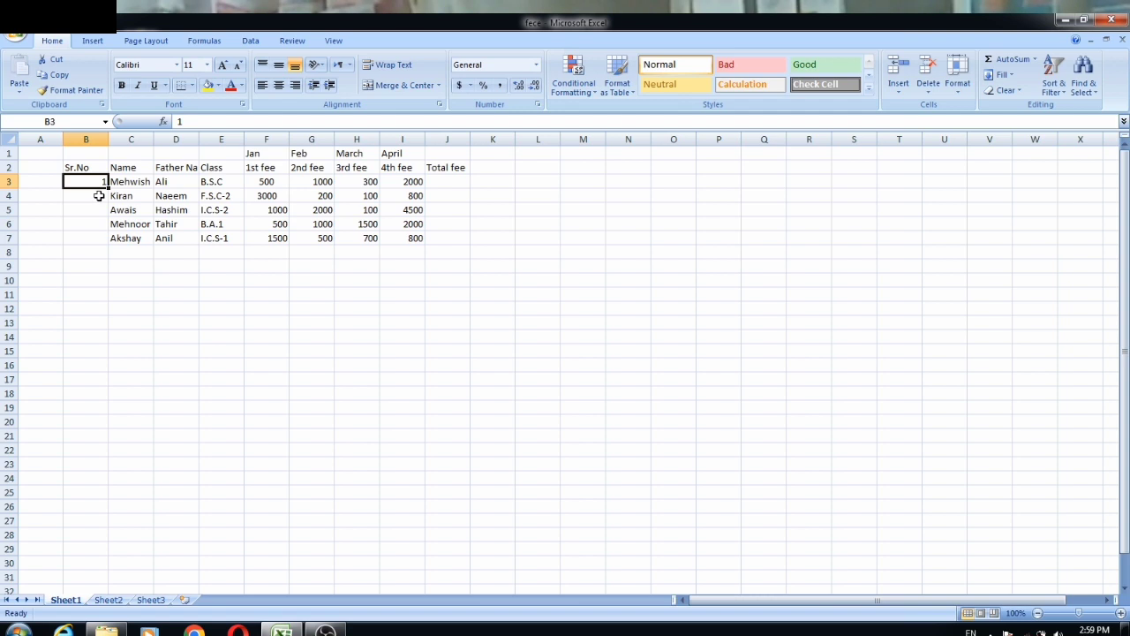
Step: Enter 2 in B4, then fill the Sr.No series from B3 down to 5 in B7
click(99, 195)
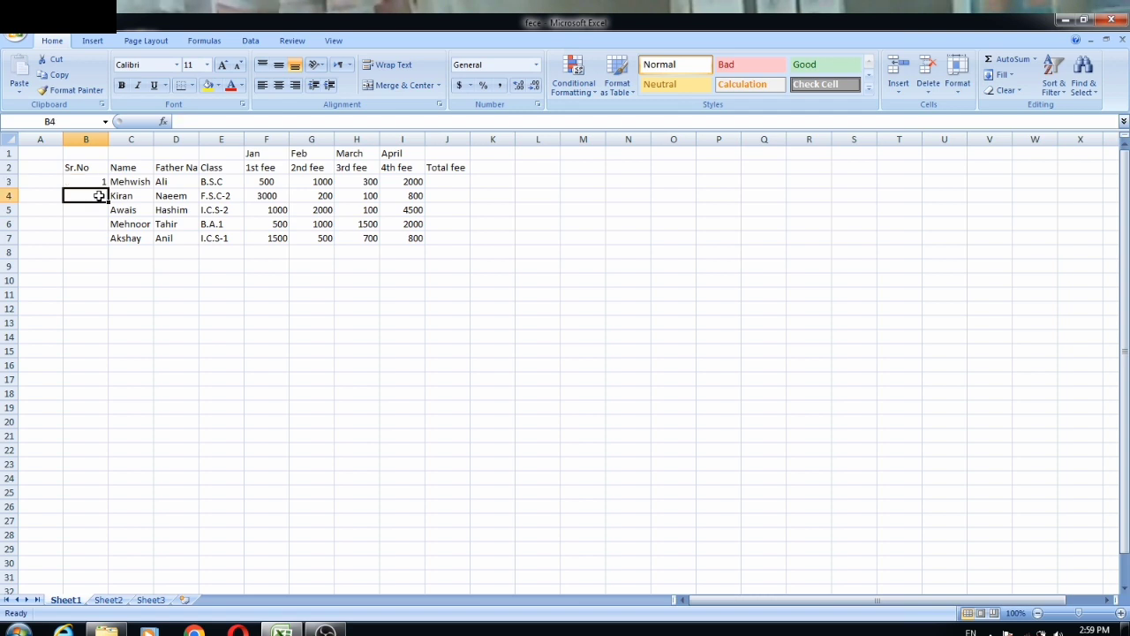
text(2)
key(Return)
key(Return)
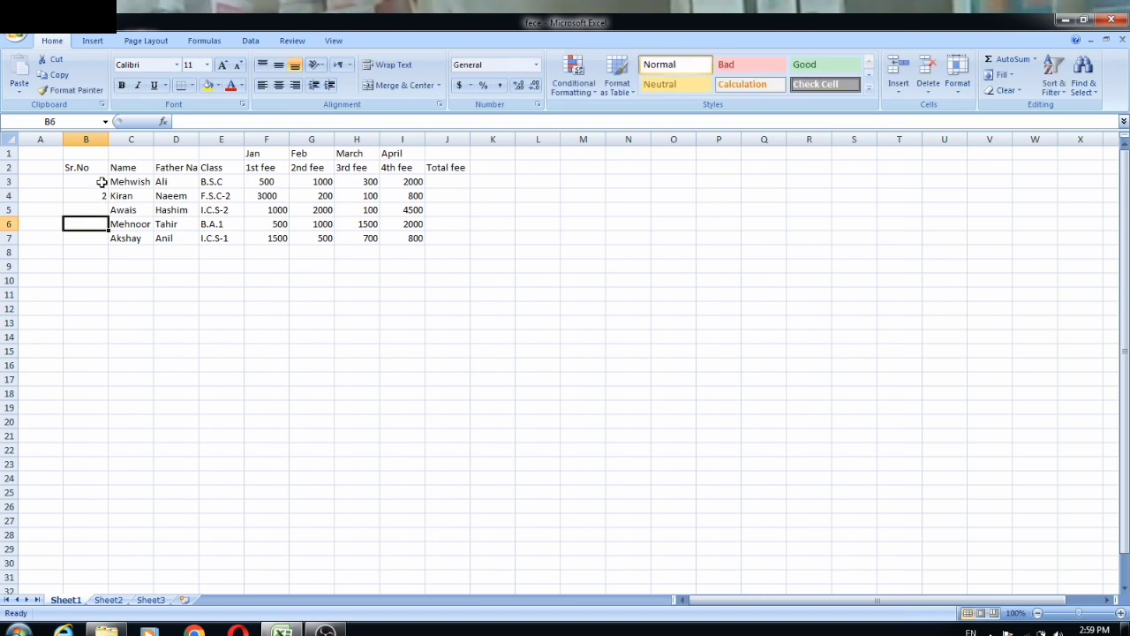
click(101, 182)
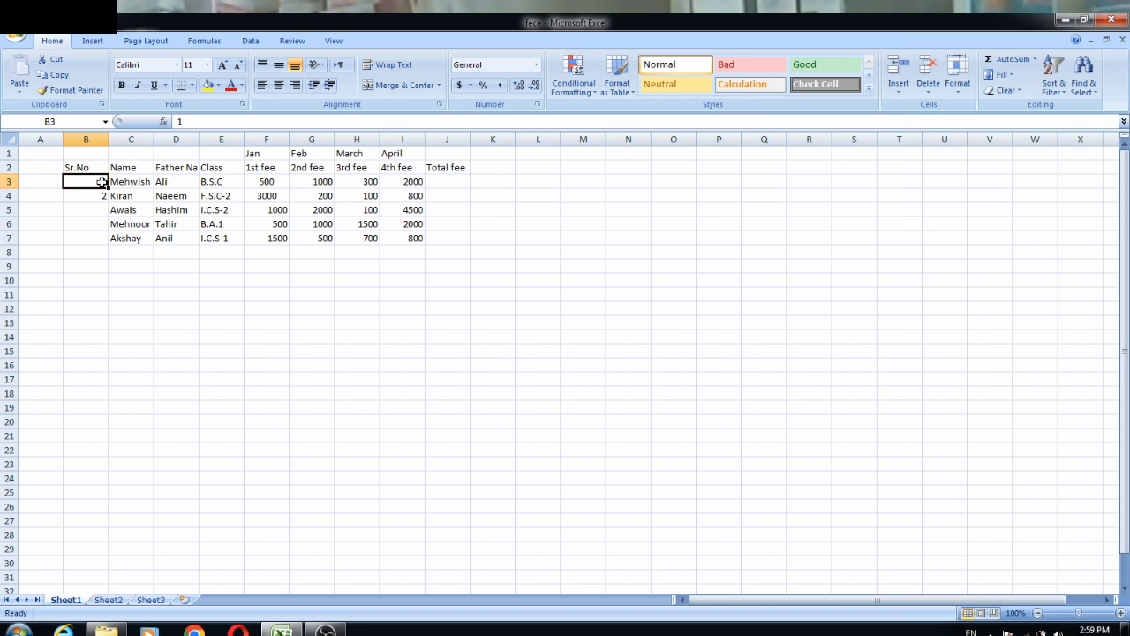
drag(102, 182, 101, 193)
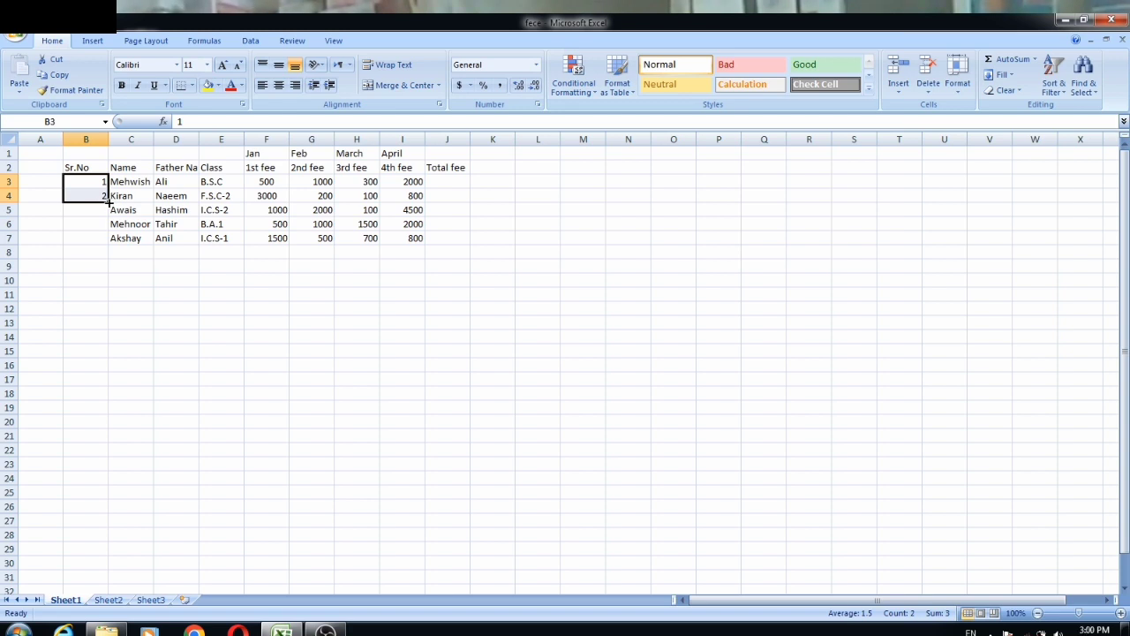
drag(108, 202, 106, 244)
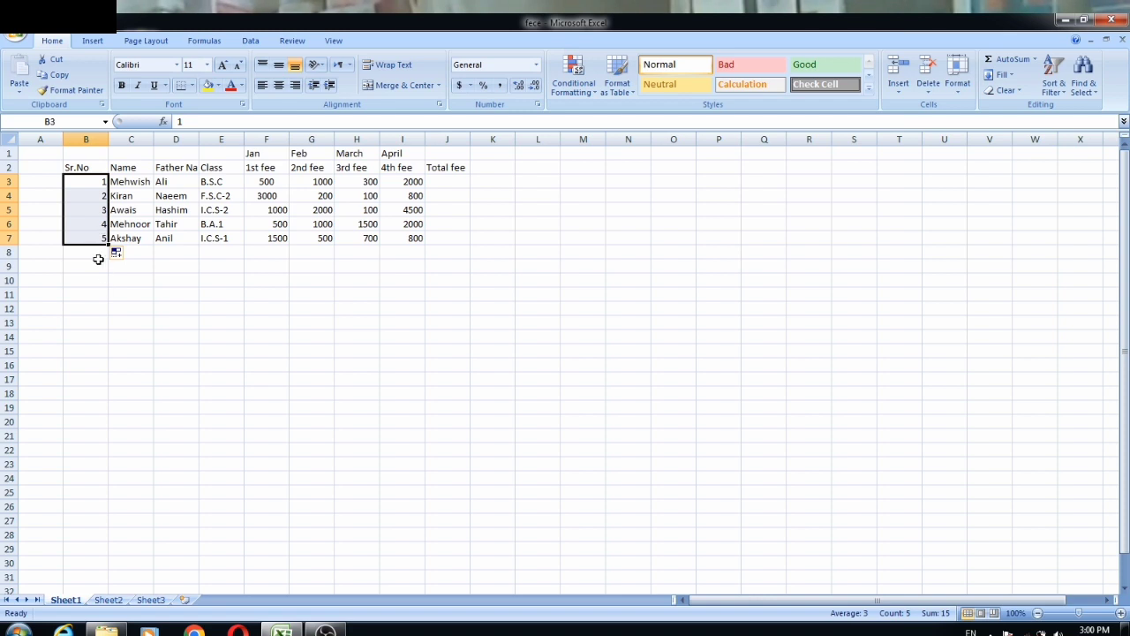
click(99, 256)
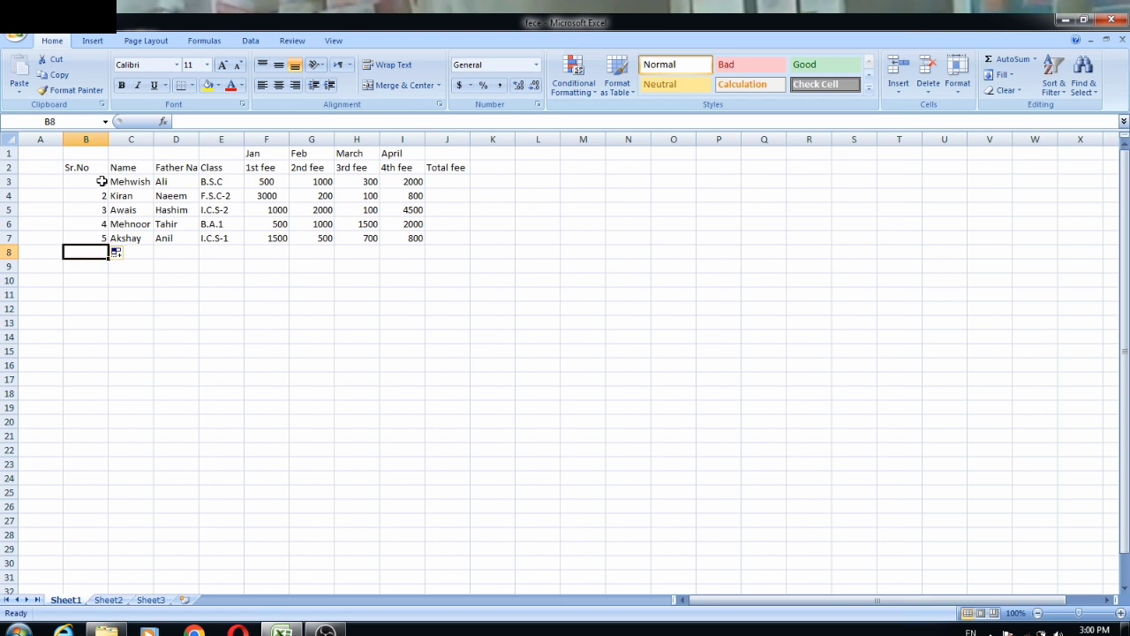
Step: Center-align the serial numbers 1–5 in cells B3:B7
click(102, 181)
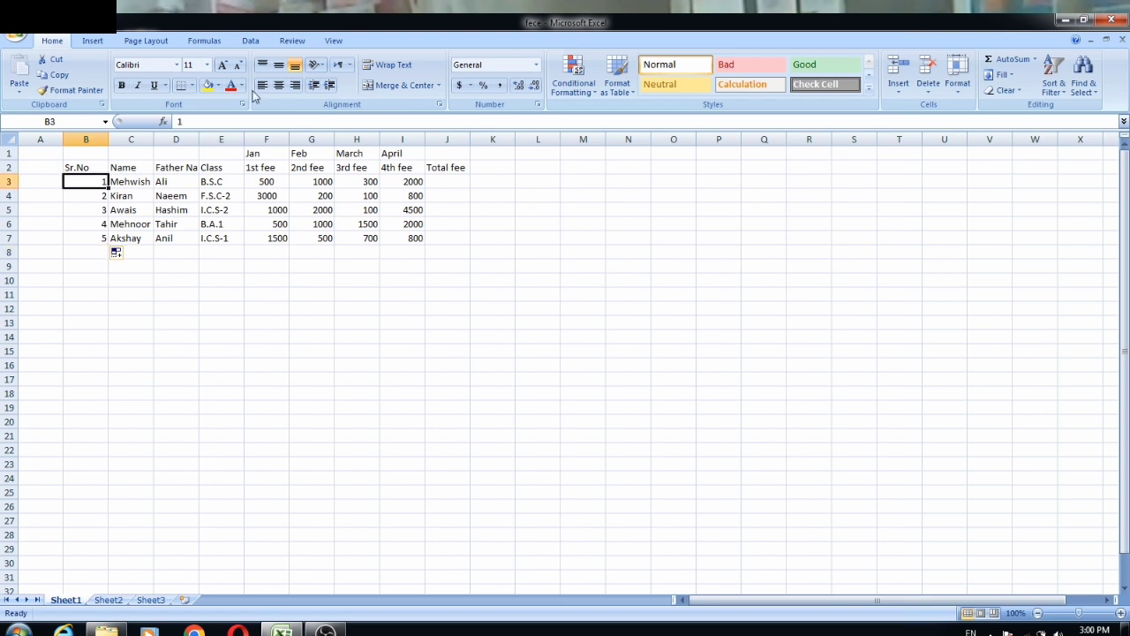
click(278, 85)
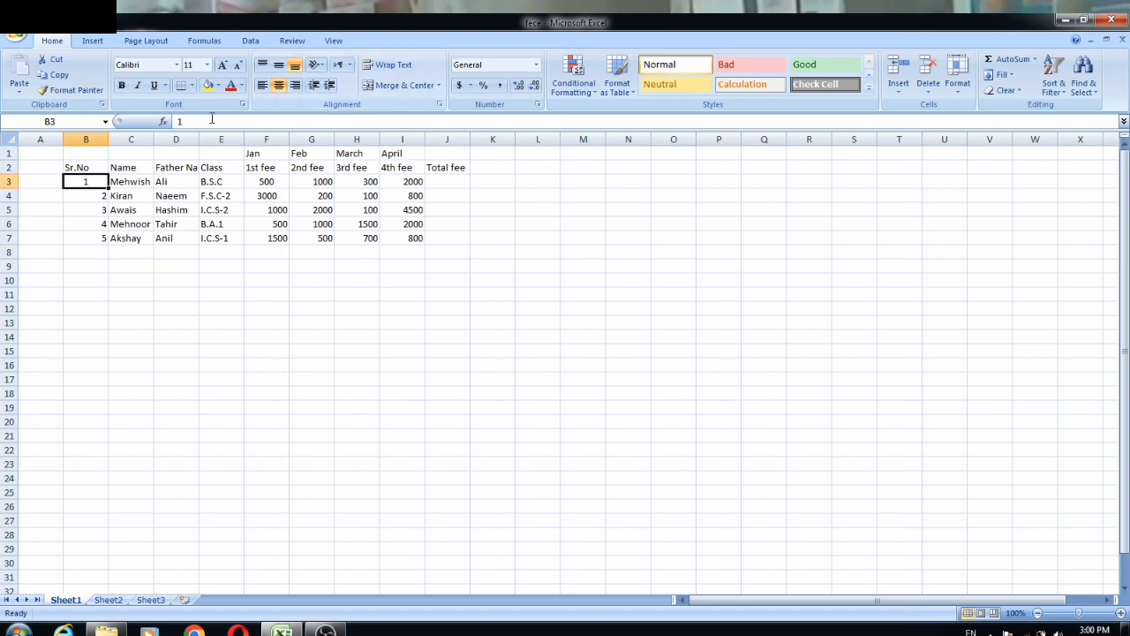
click(95, 199)
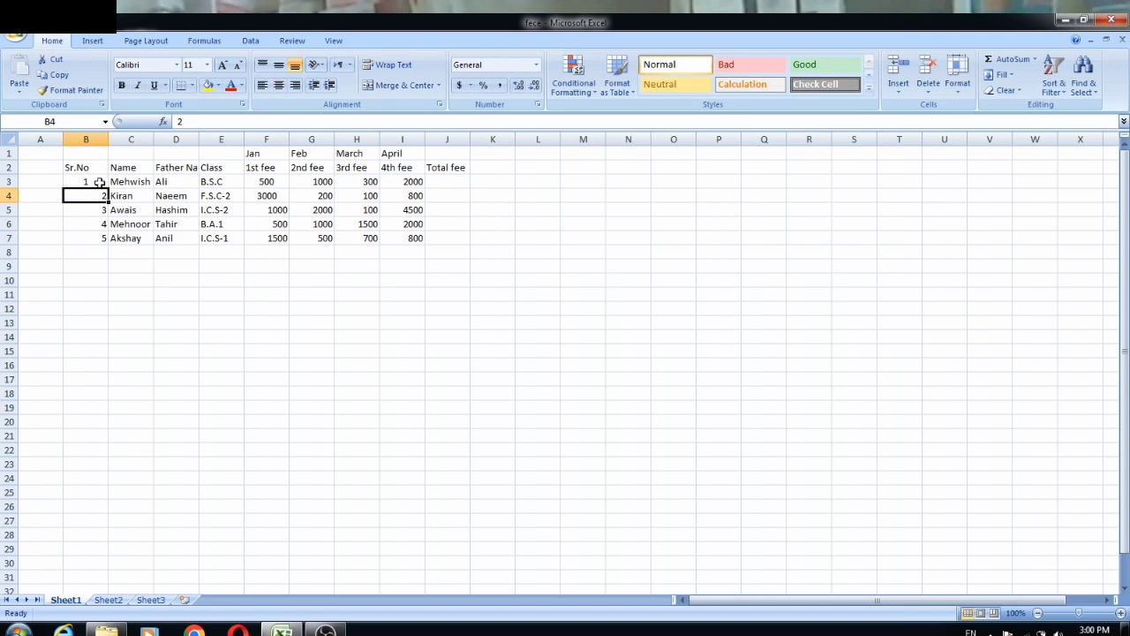
drag(100, 182, 98, 234)
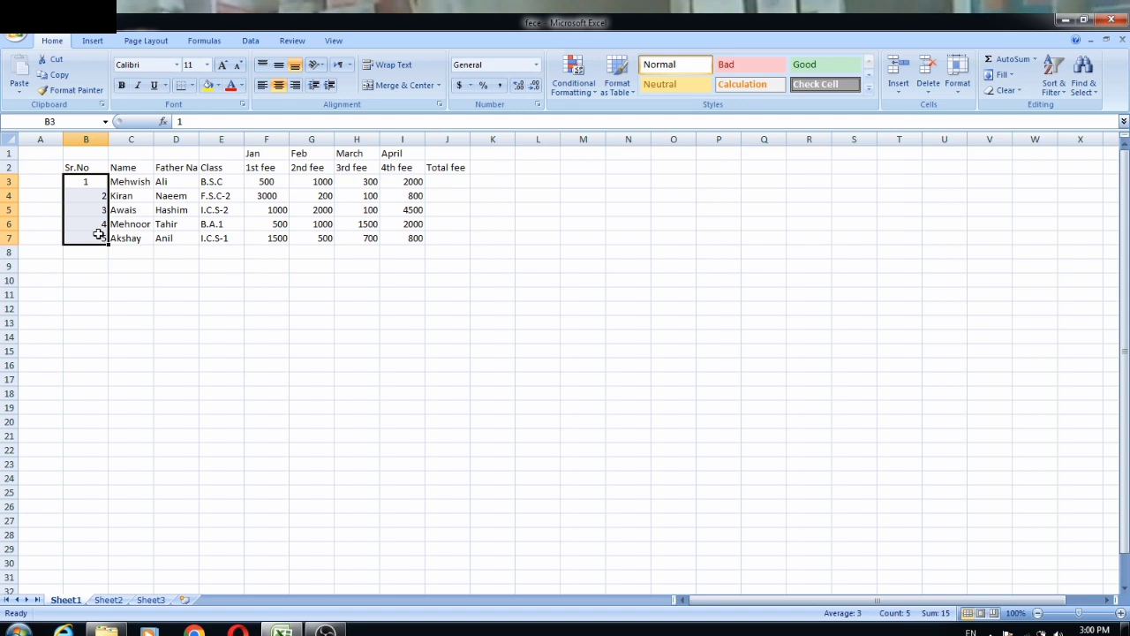
click(284, 85)
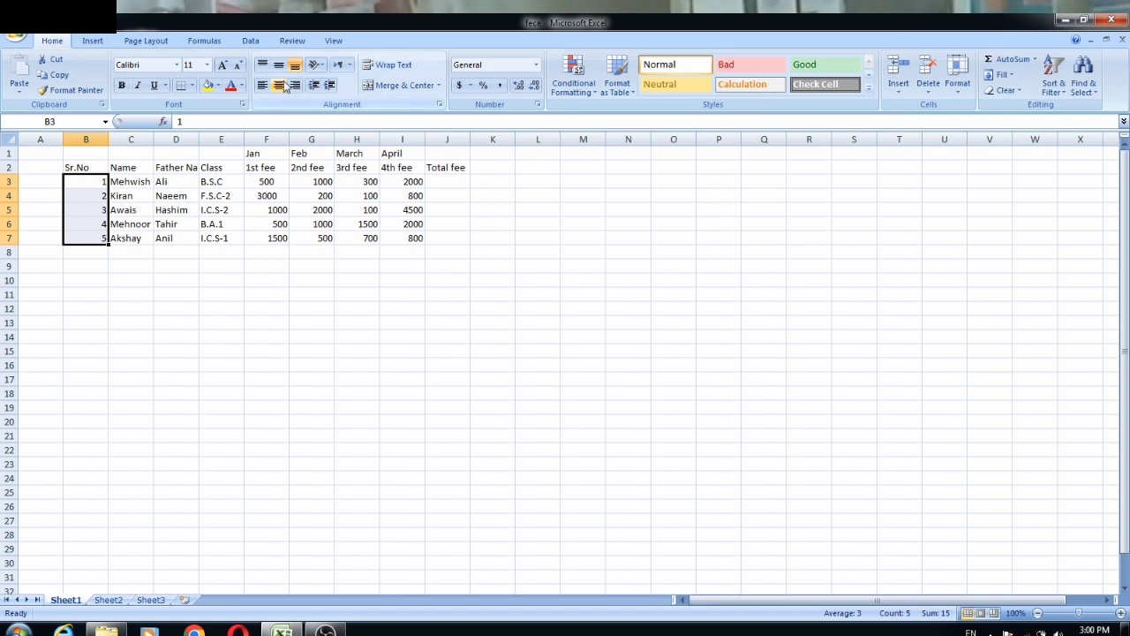
click(284, 85)
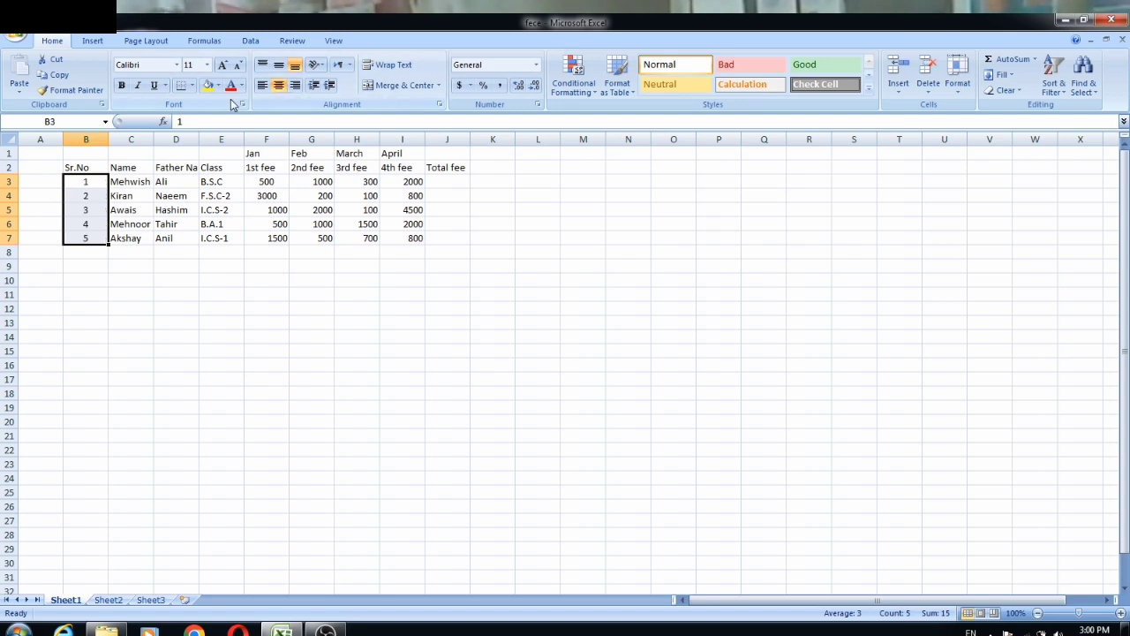
click(90, 209)
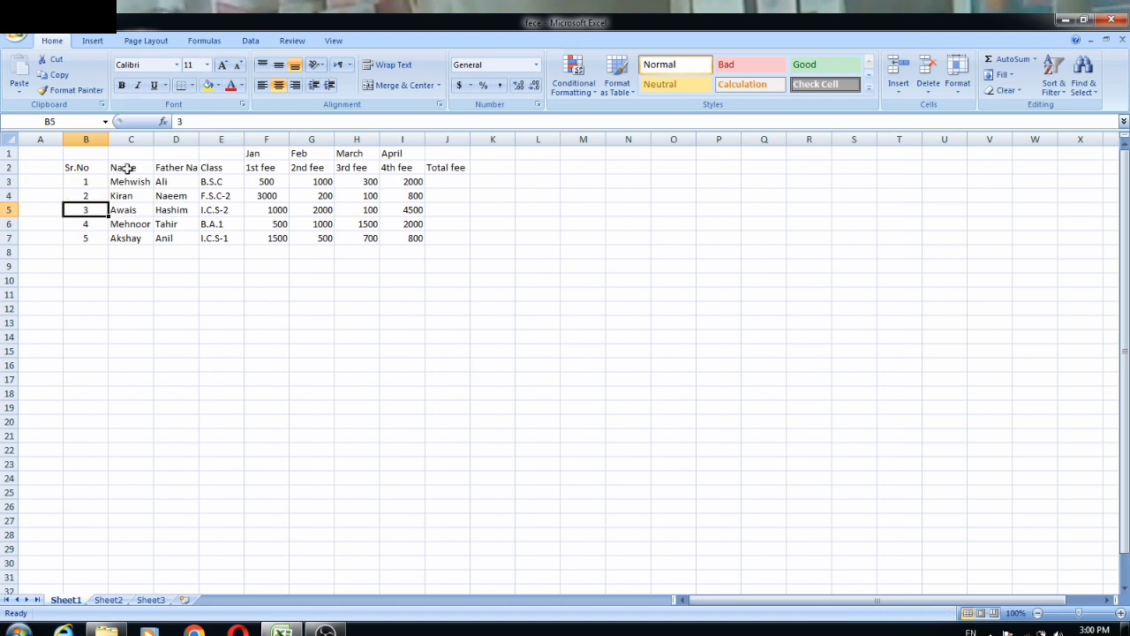
click(180, 167)
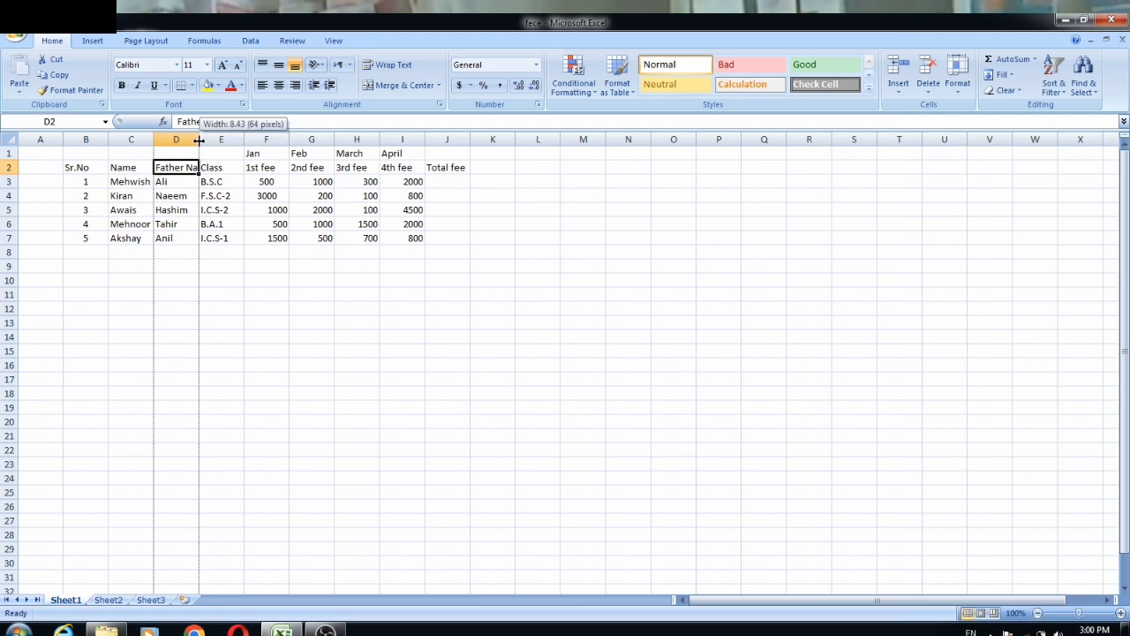
Step: AutoFit column D so the full 'Father Name' heading is visible
double_click(199, 139)
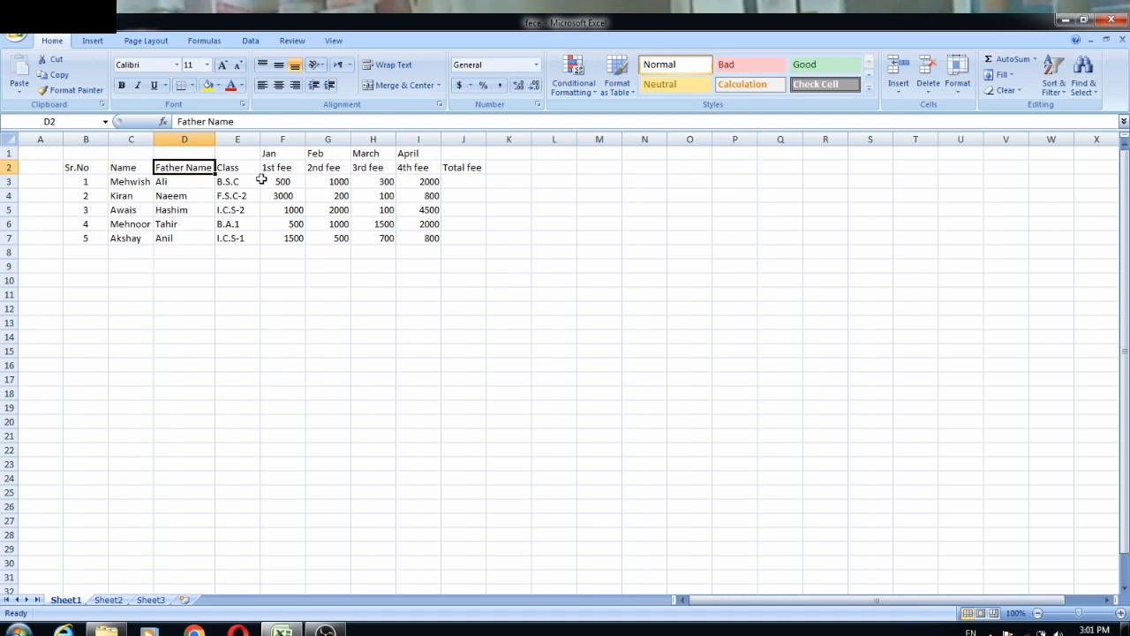
click(143, 184)
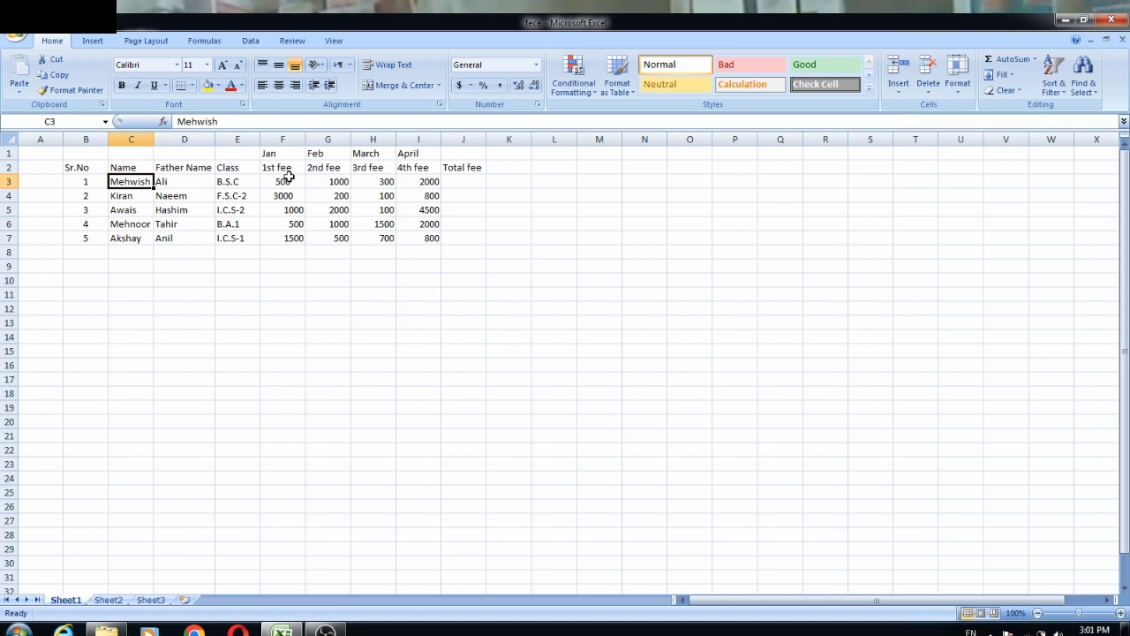
Step: Center the 1st and 2nd fee values in F3:F7 and G3:G7
drag(288, 177, 287, 234)
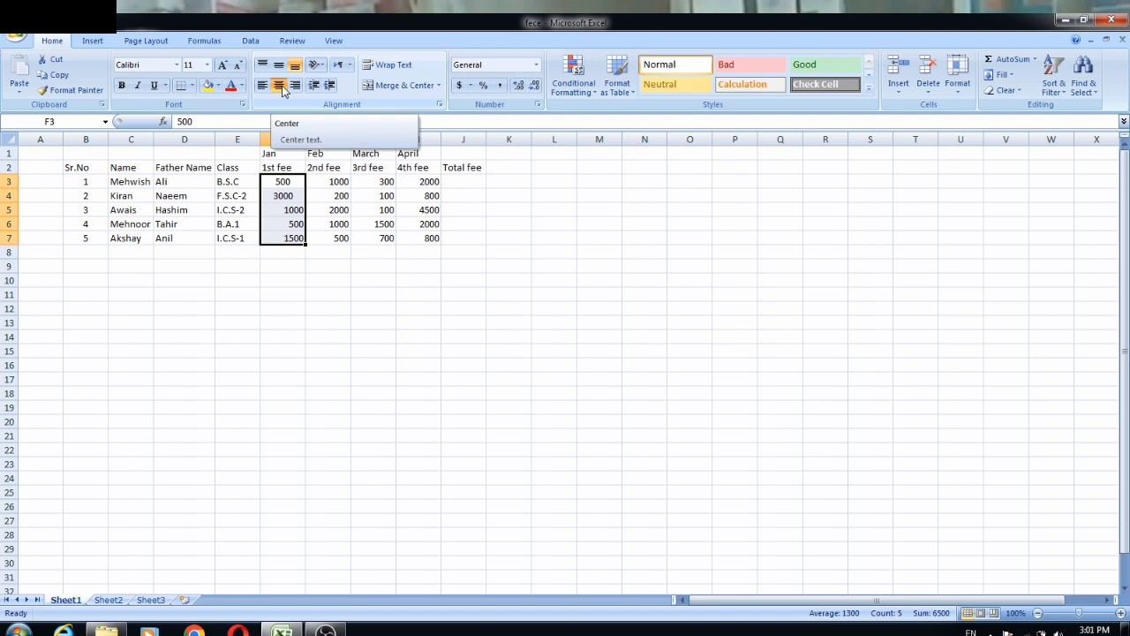
click(280, 85)
click(280, 85)
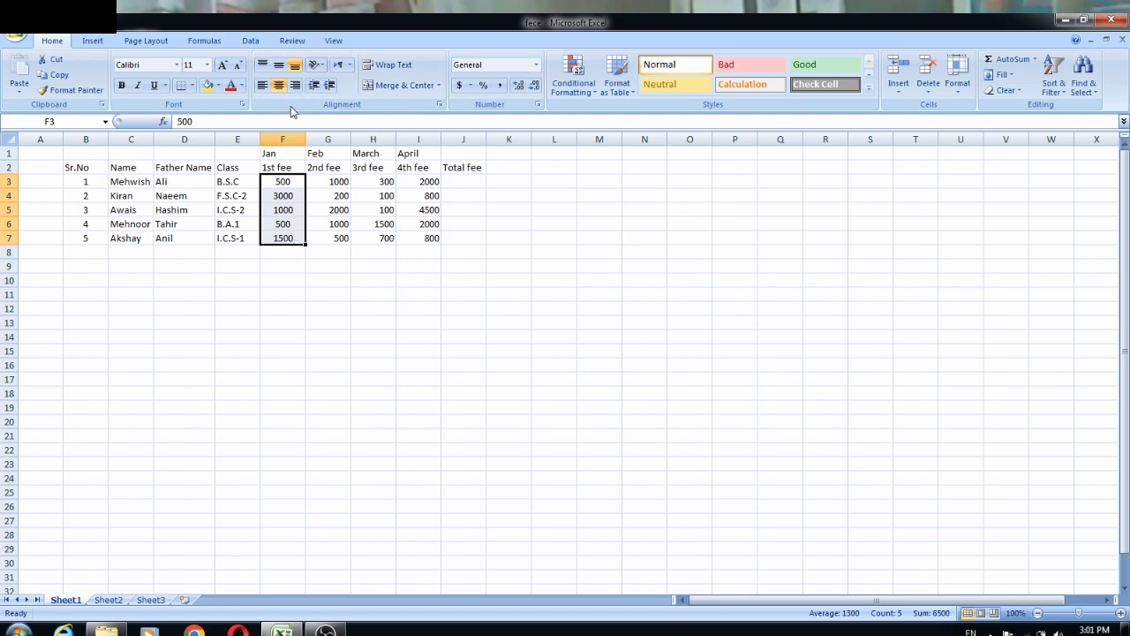
click(280, 85)
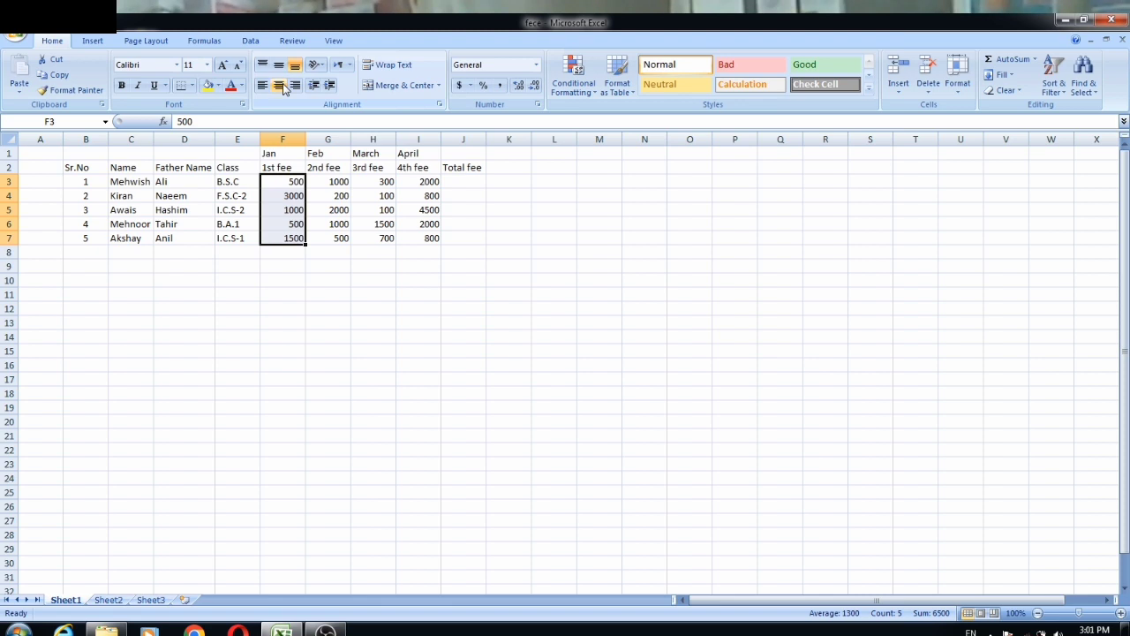
click(280, 86)
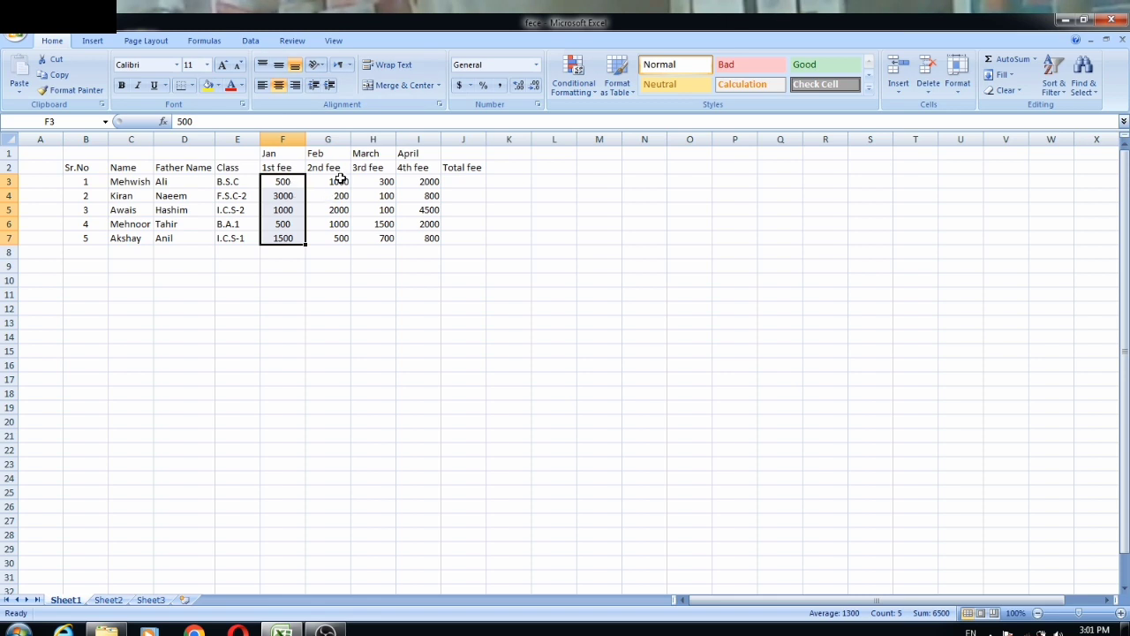
click(340, 179)
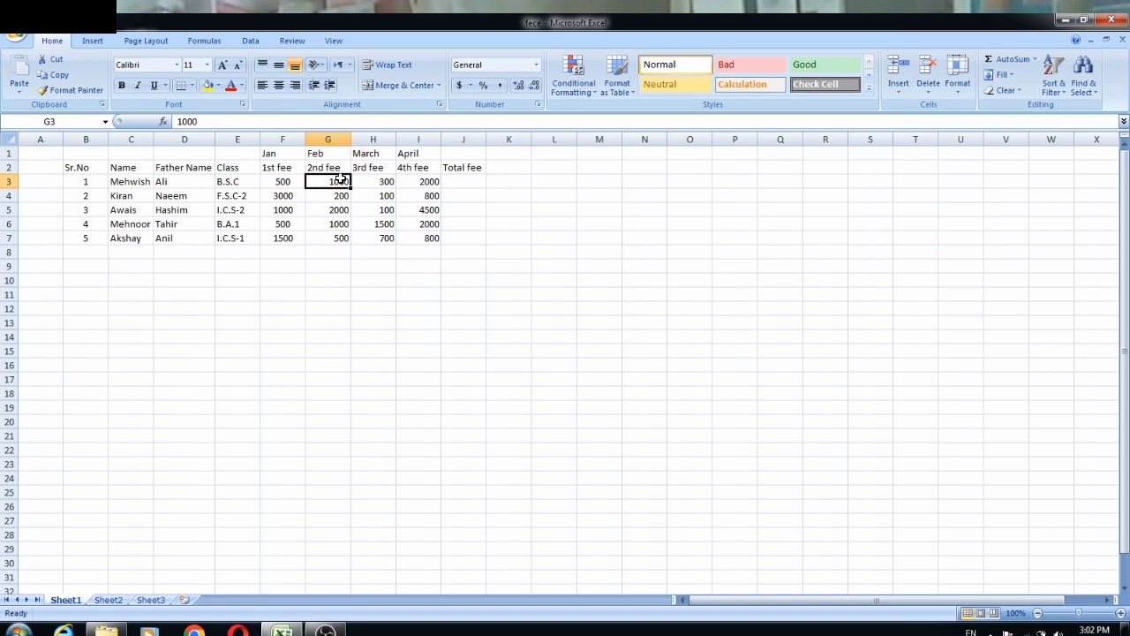
drag(340, 179, 336, 239)
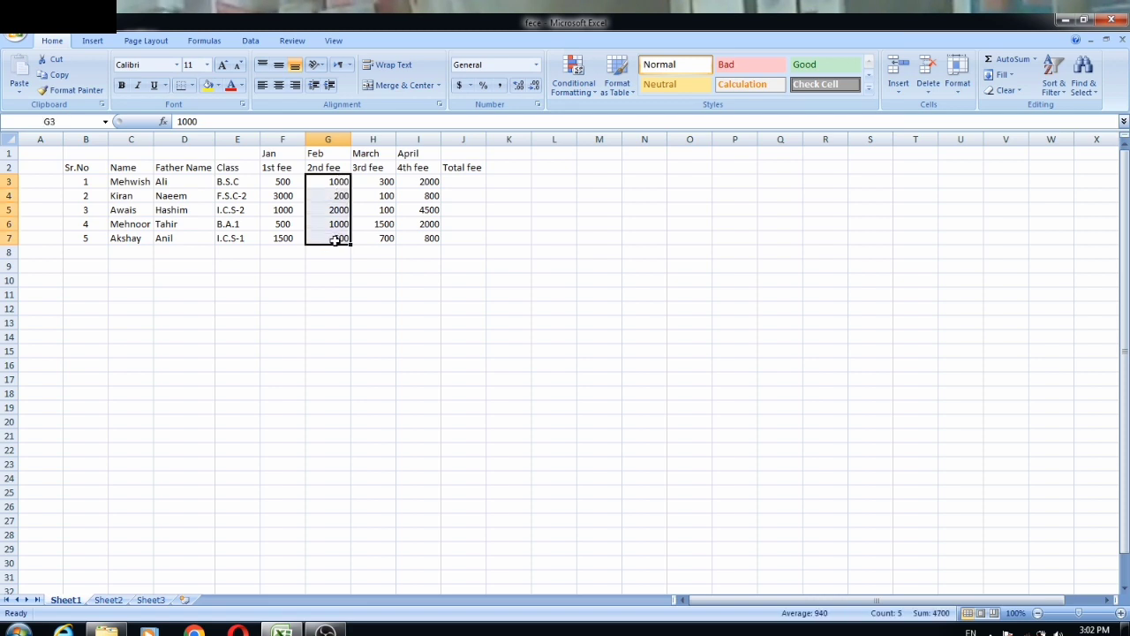
click(279, 85)
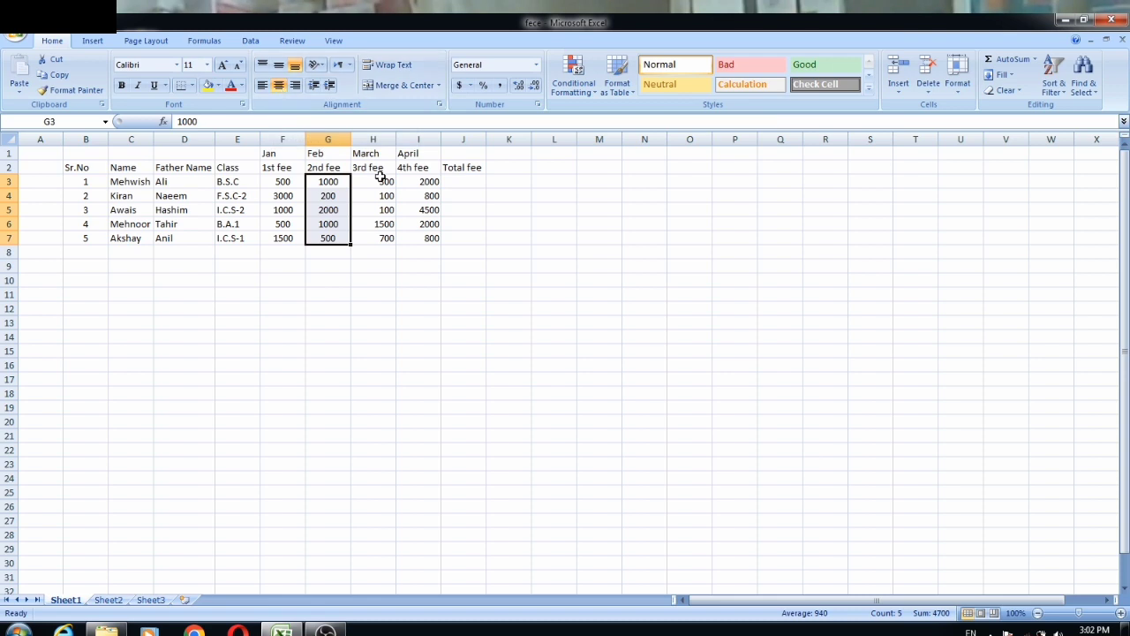
Step: Center the March and April fee values in H3:H7 and I3:I7
drag(379, 179, 380, 236)
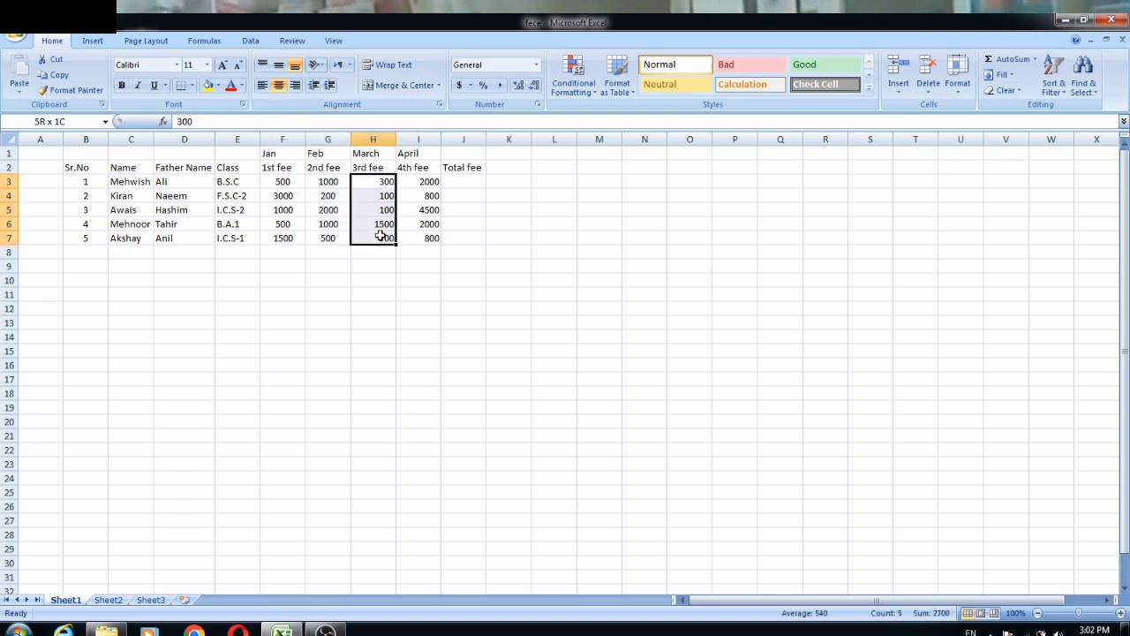
click(279, 86)
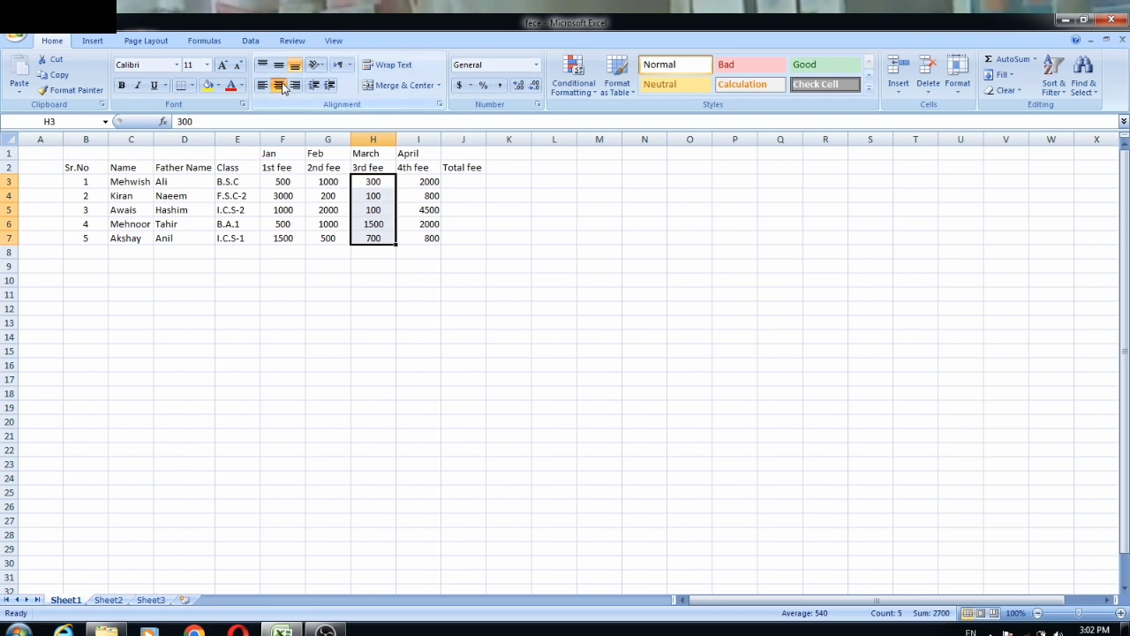
click(433, 181)
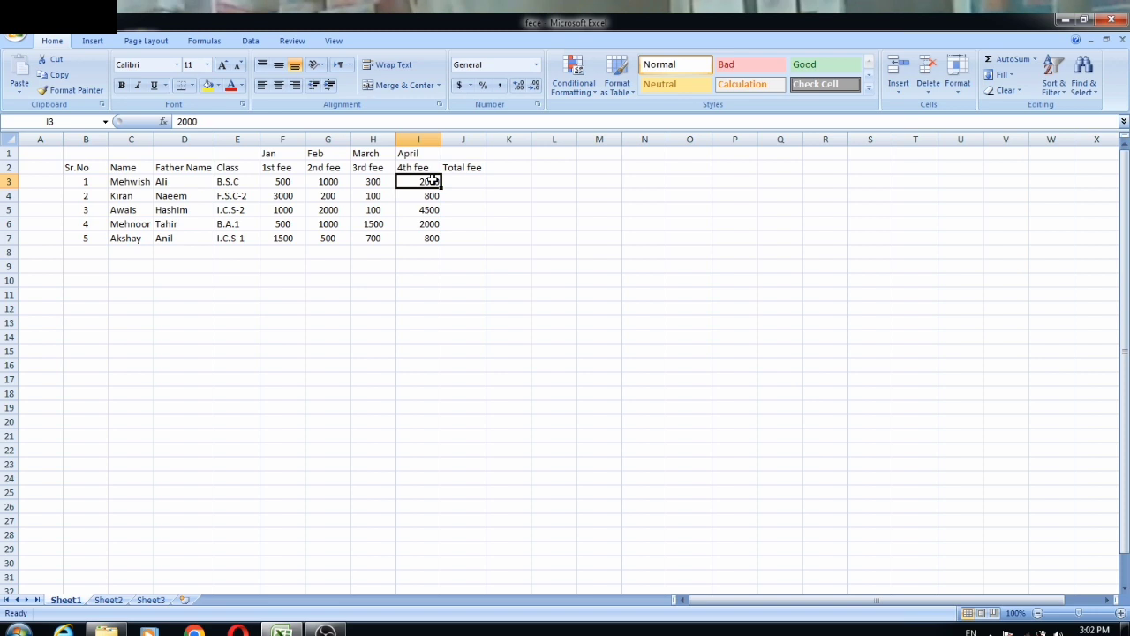
drag(433, 181, 431, 237)
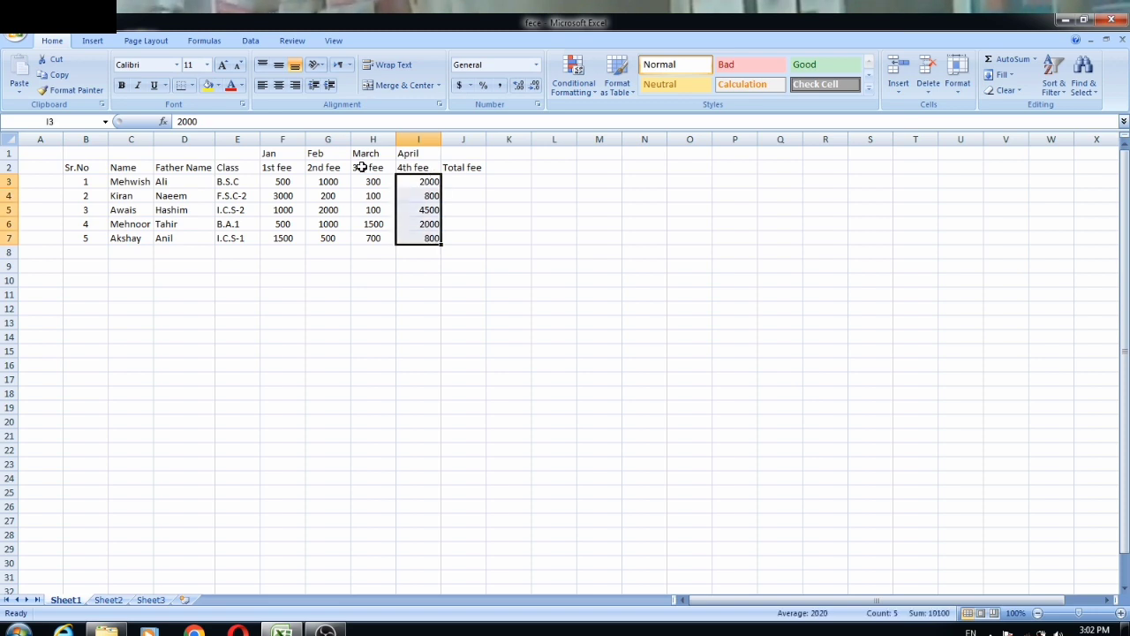
click(280, 86)
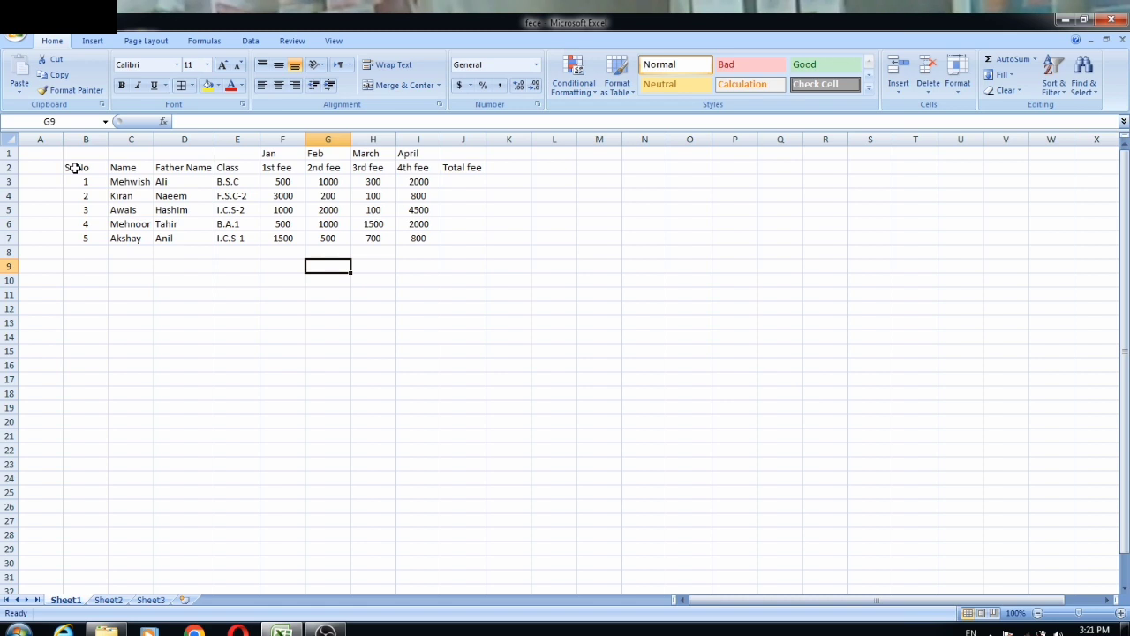
Step: Apply All Borders to the fee table B2:J7 and the Jan–April headings F1:I1
mouse_move(76, 168)
mouse_down()
mouse_move(450, 225)
mouse_move(449, 239)
mouse_up()
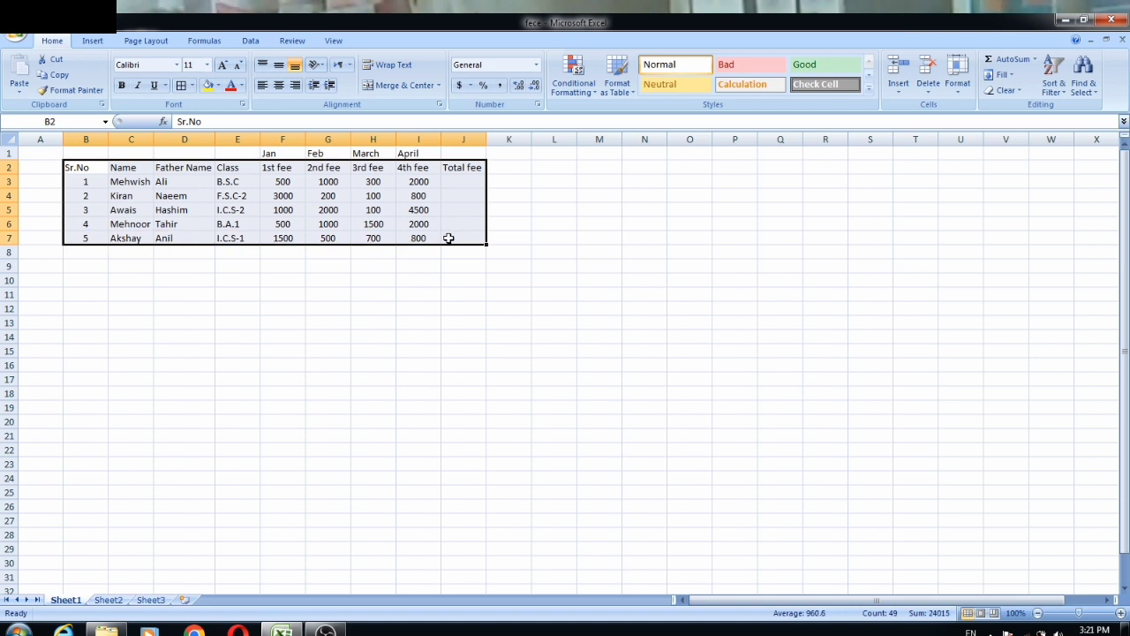
click(194, 88)
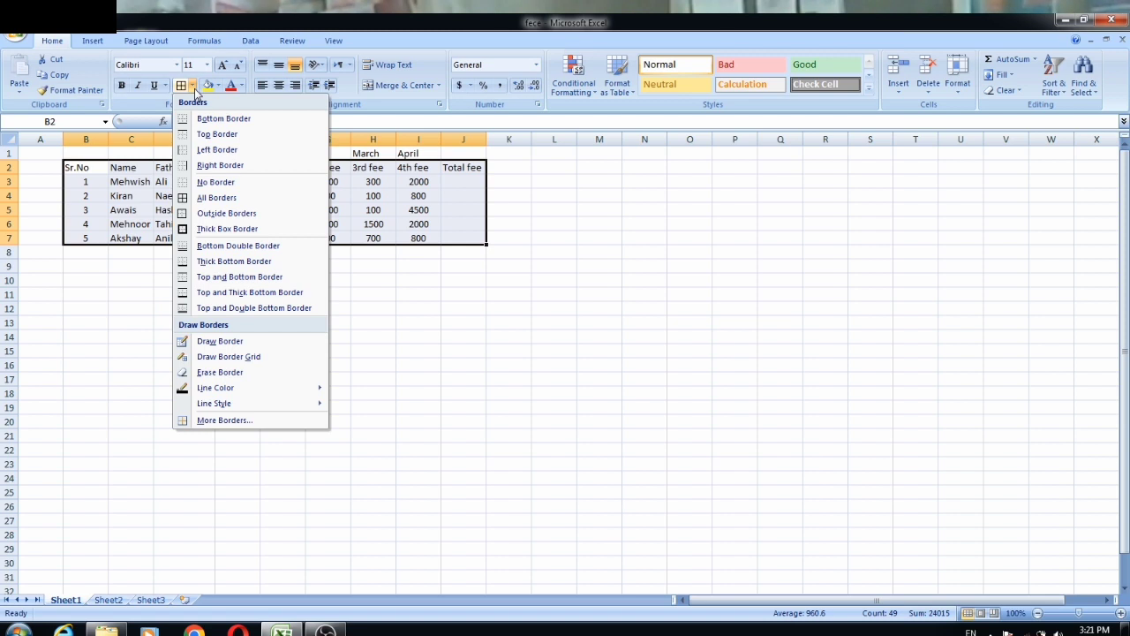
click(220, 199)
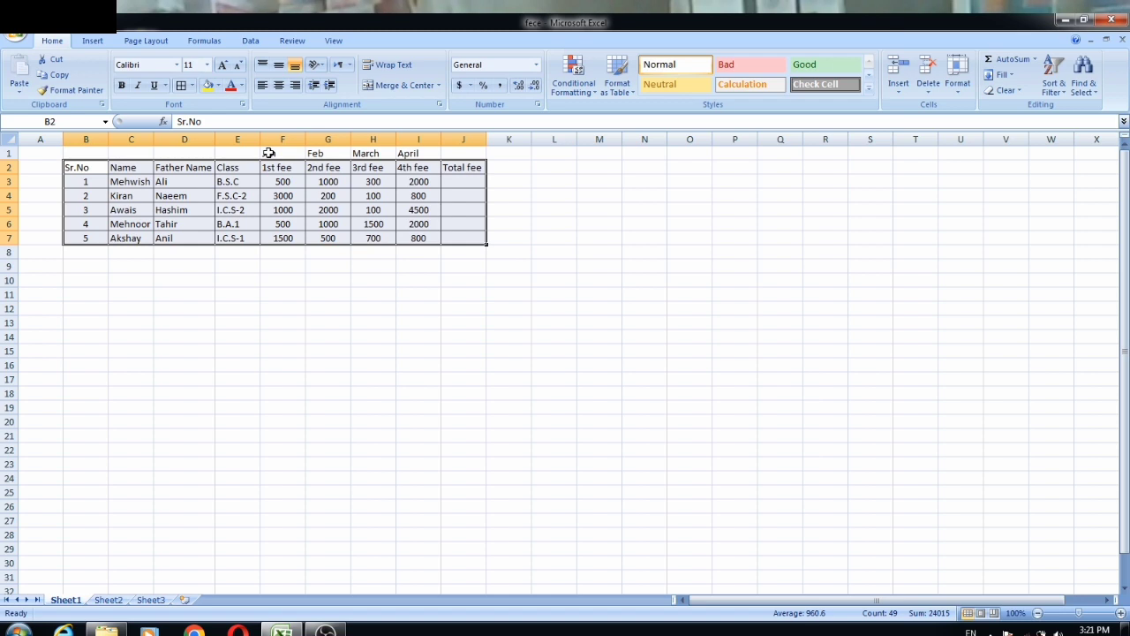
drag(268, 153, 421, 152)
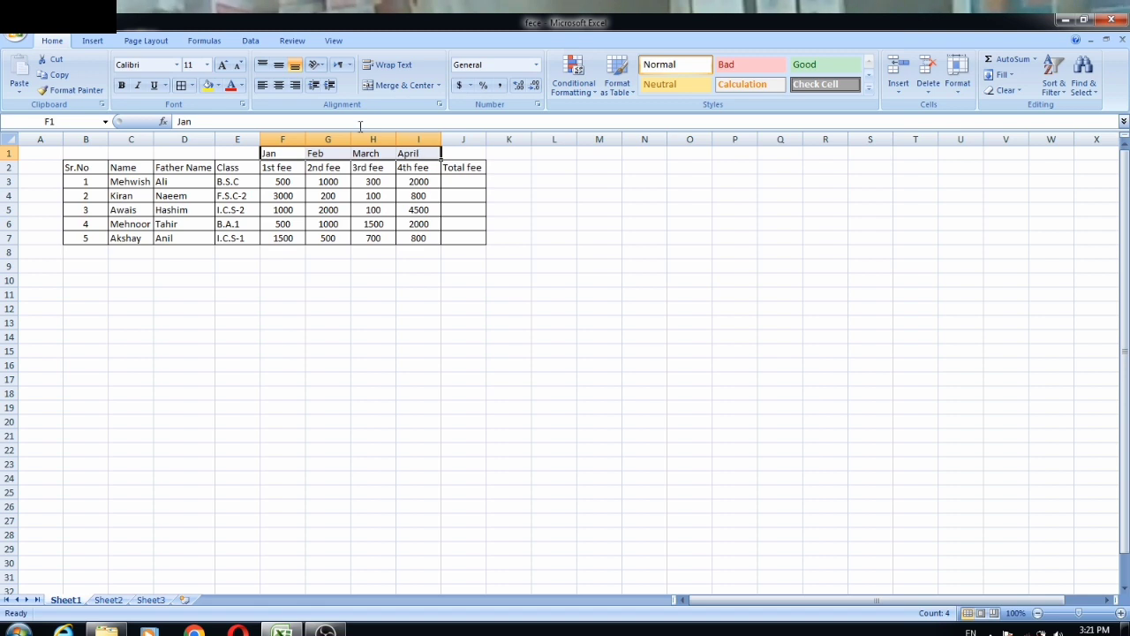
click(181, 86)
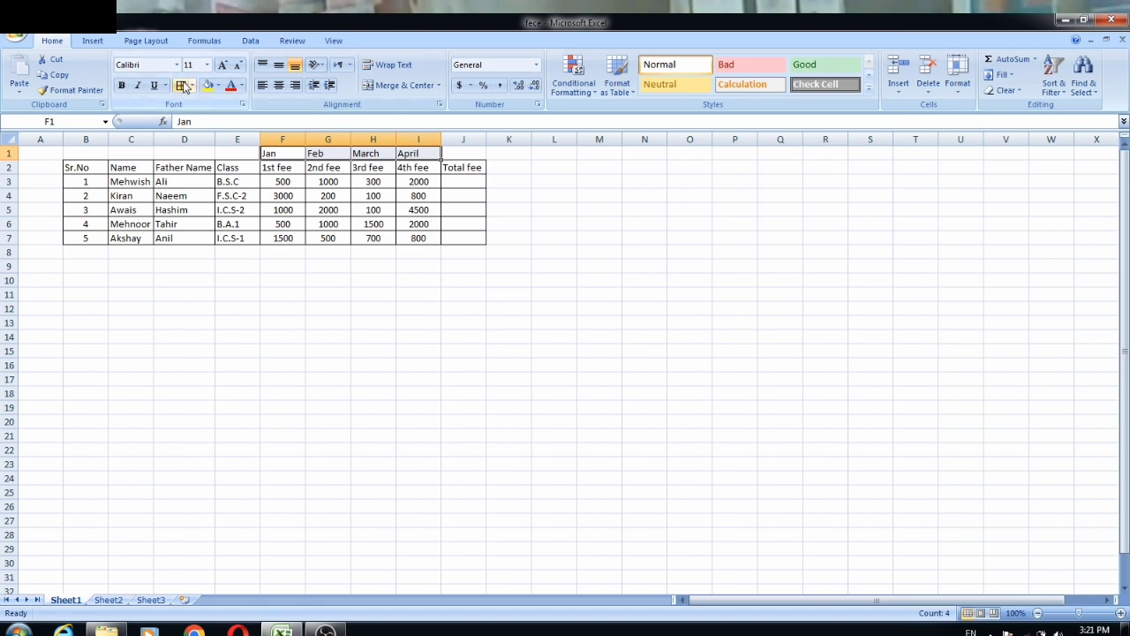
click(468, 181)
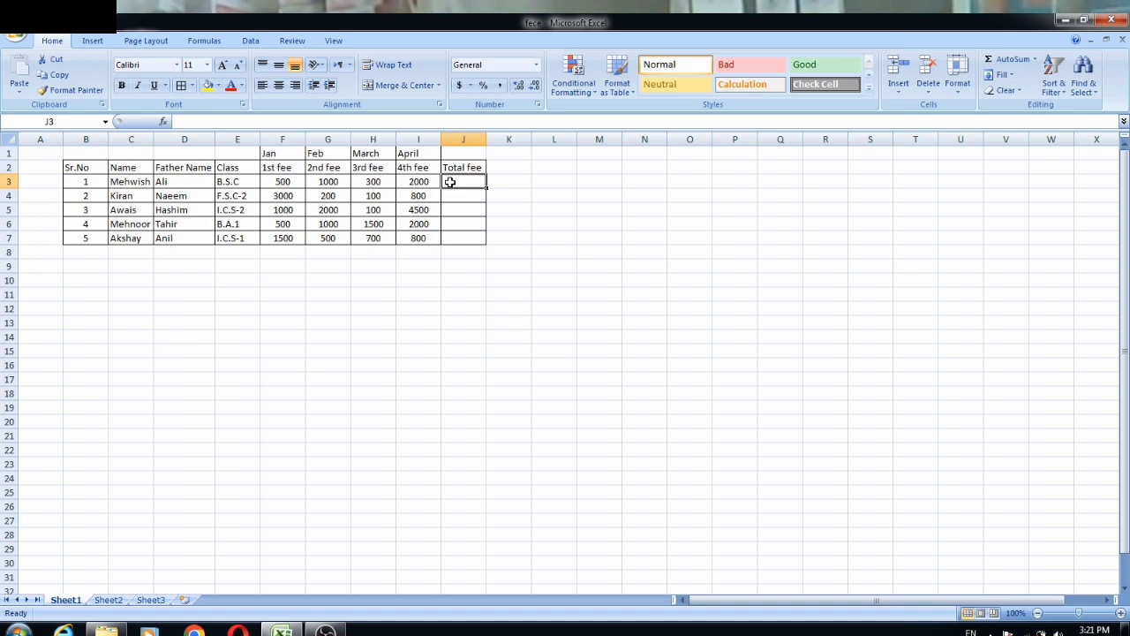
Step: Enter =sum(f3:i3) in J3 so the first student's total shows 3800
text(=)
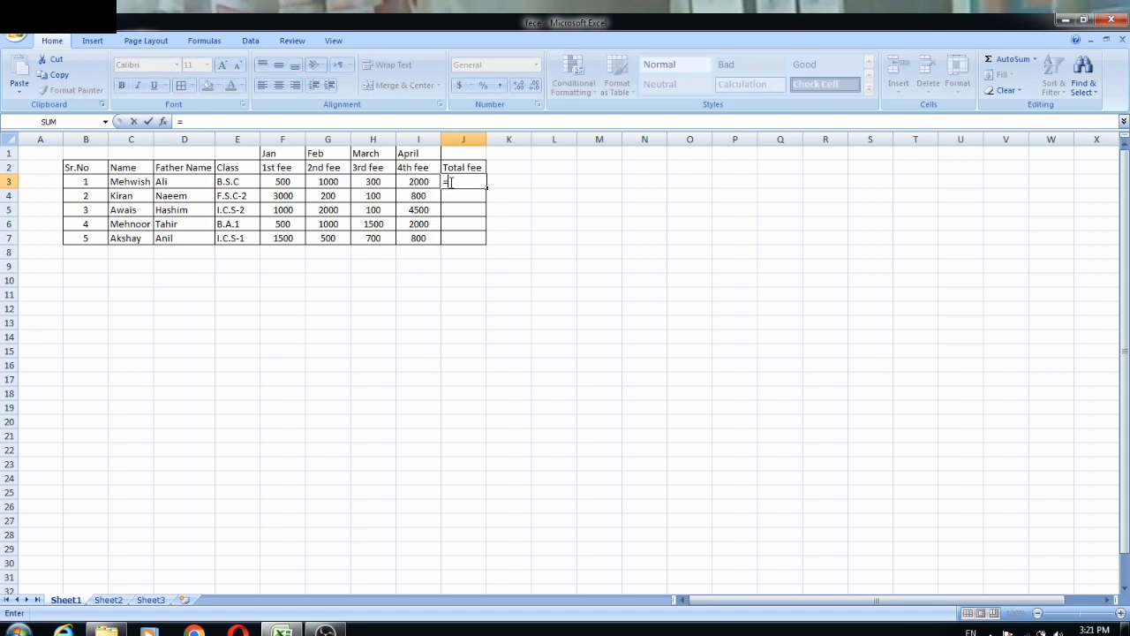
text(s)
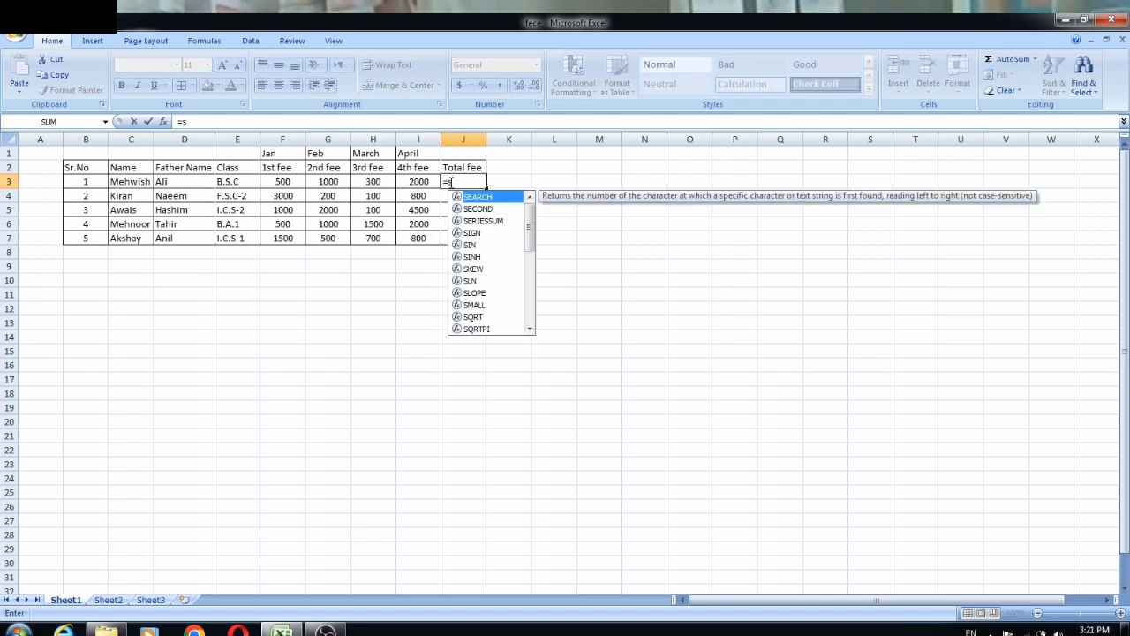
text(um)
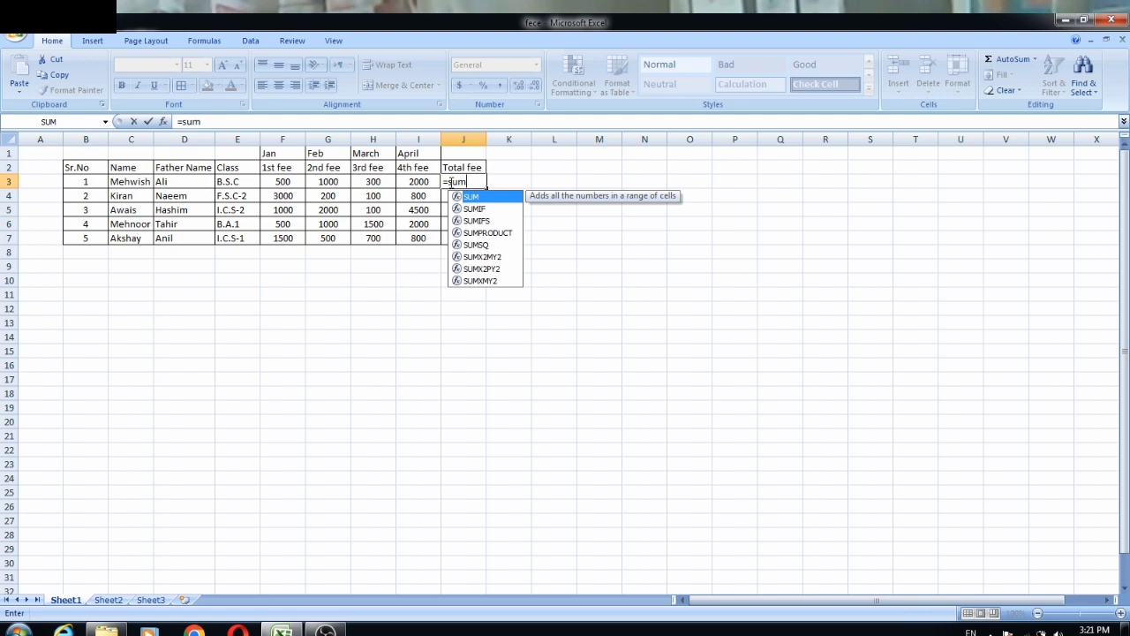
text(()
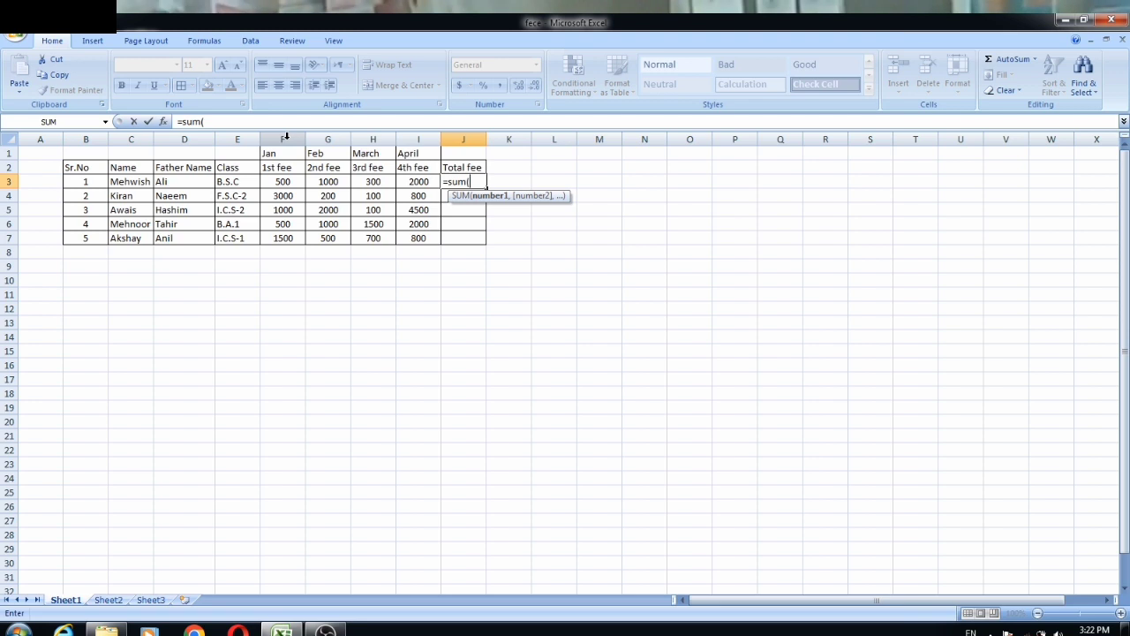
text(f)
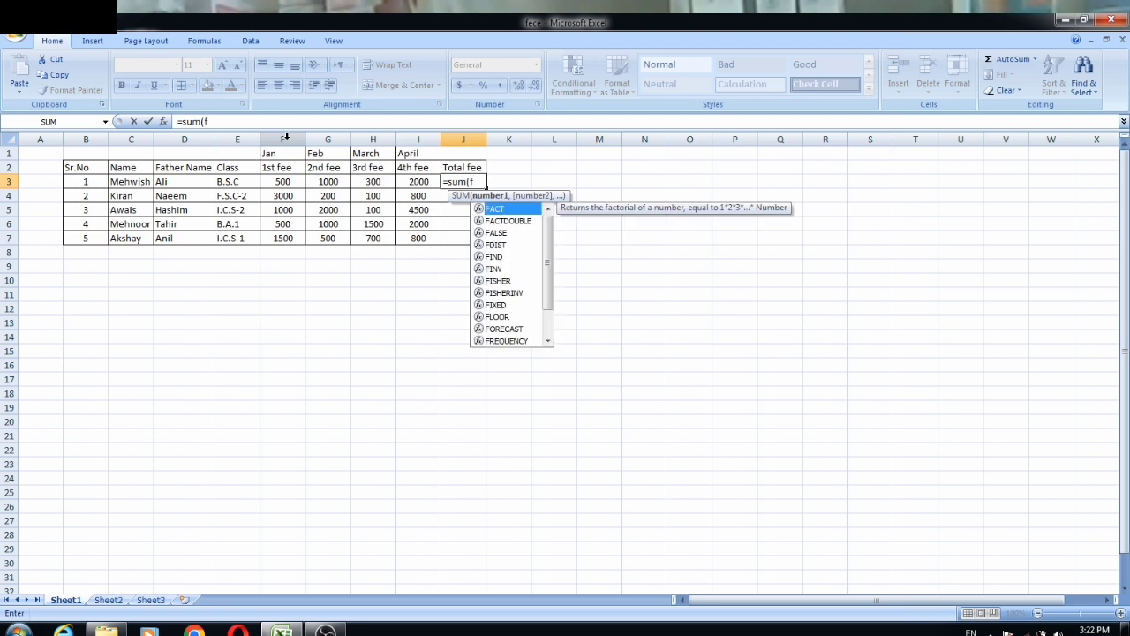
text(3)
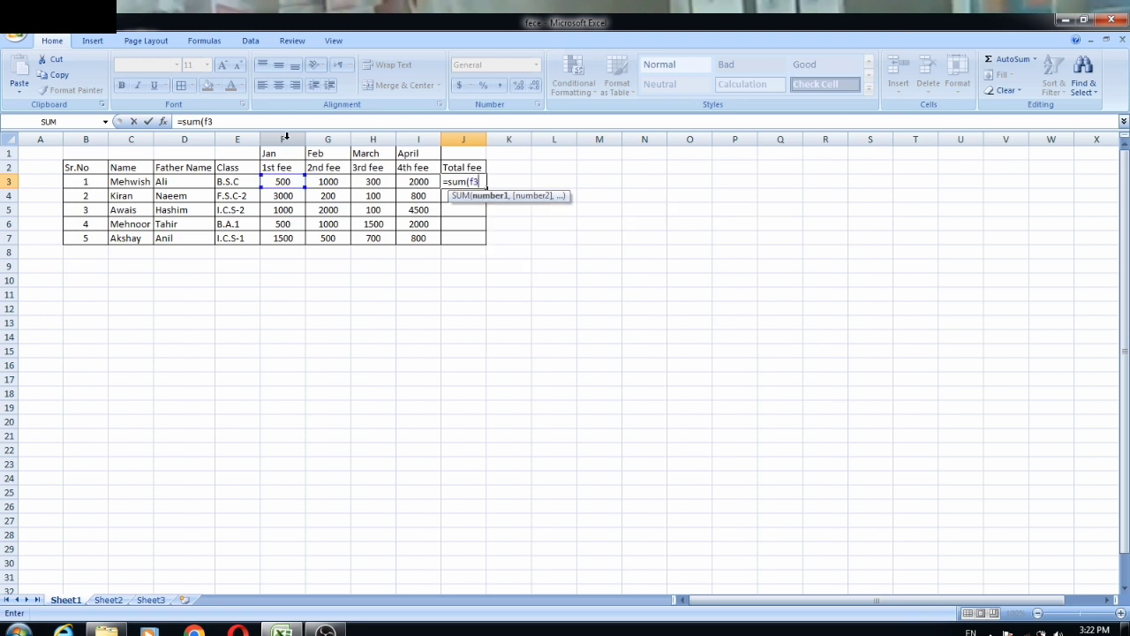
click(285, 182)
text(i)
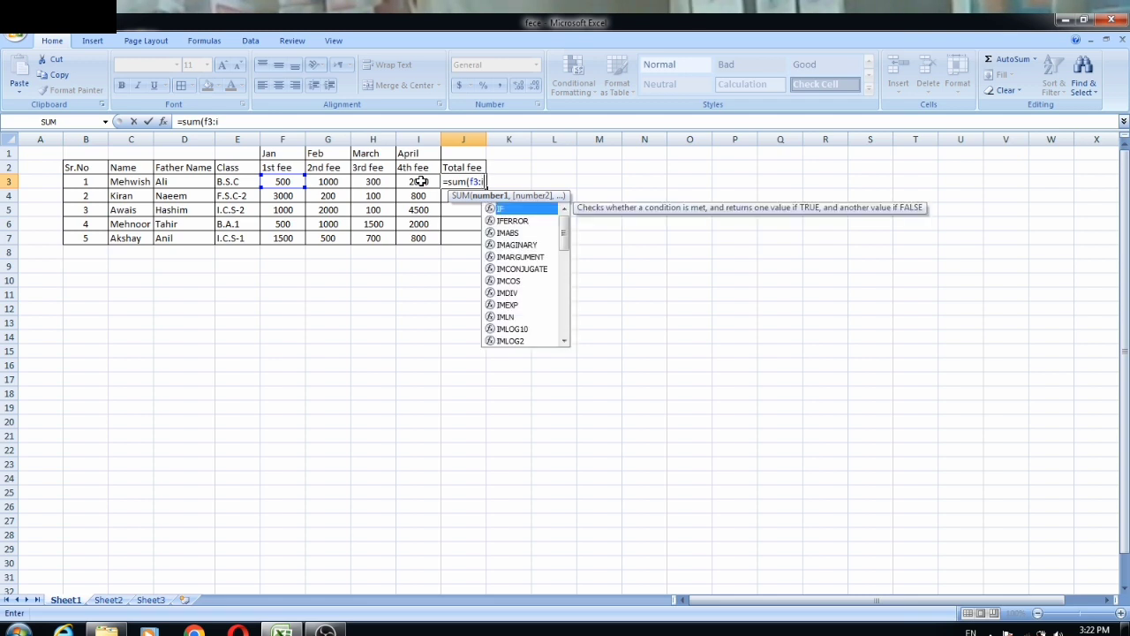
text(3)
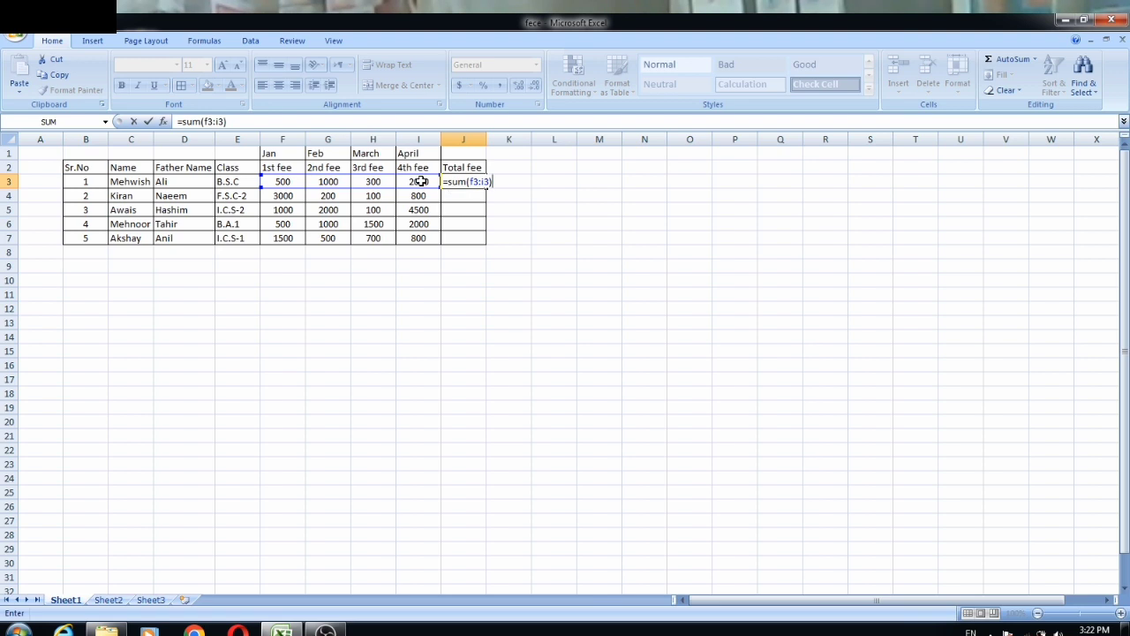
key(Return)
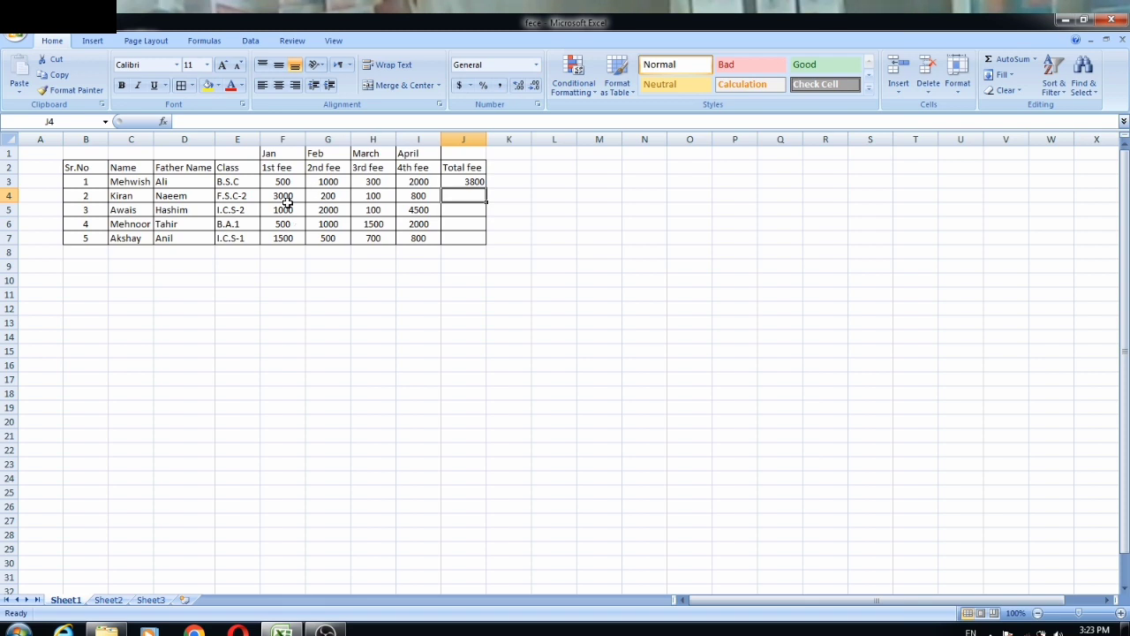
Step: Fill the J3 total formula down to J7, giving 4100, 7600, 5000 and 3500
click(449, 181)
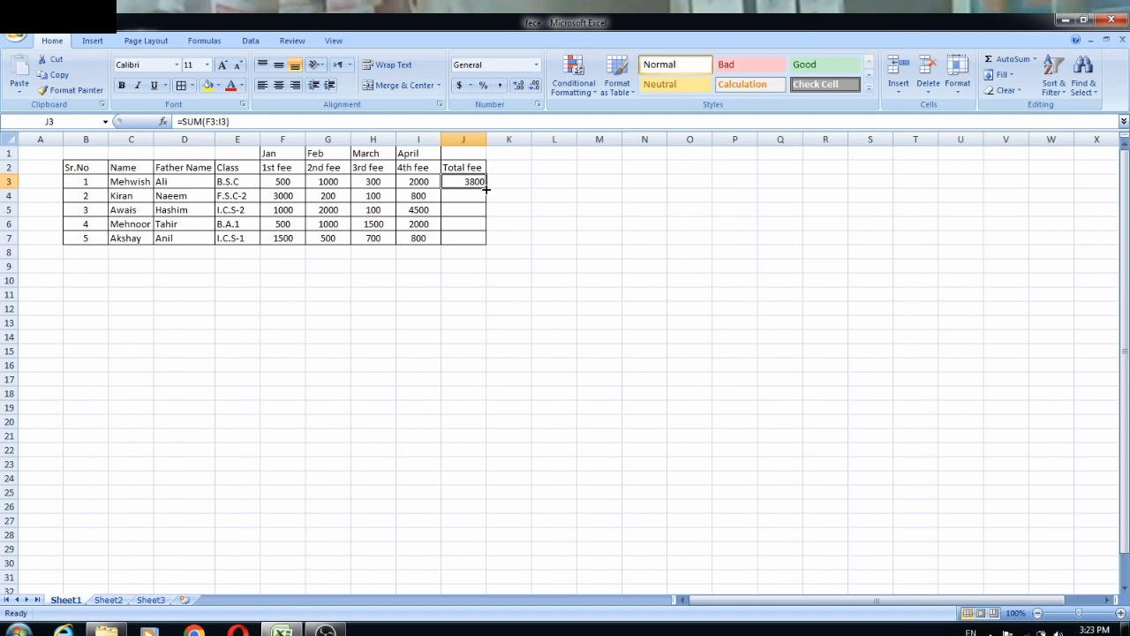
drag(486, 188, 487, 245)
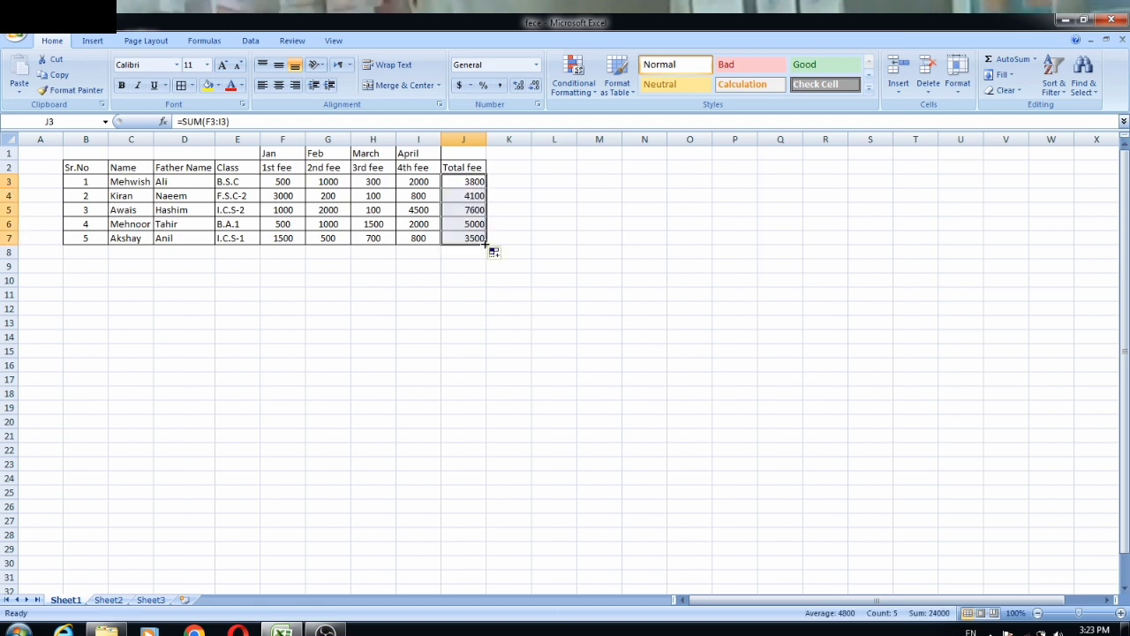
click(445, 253)
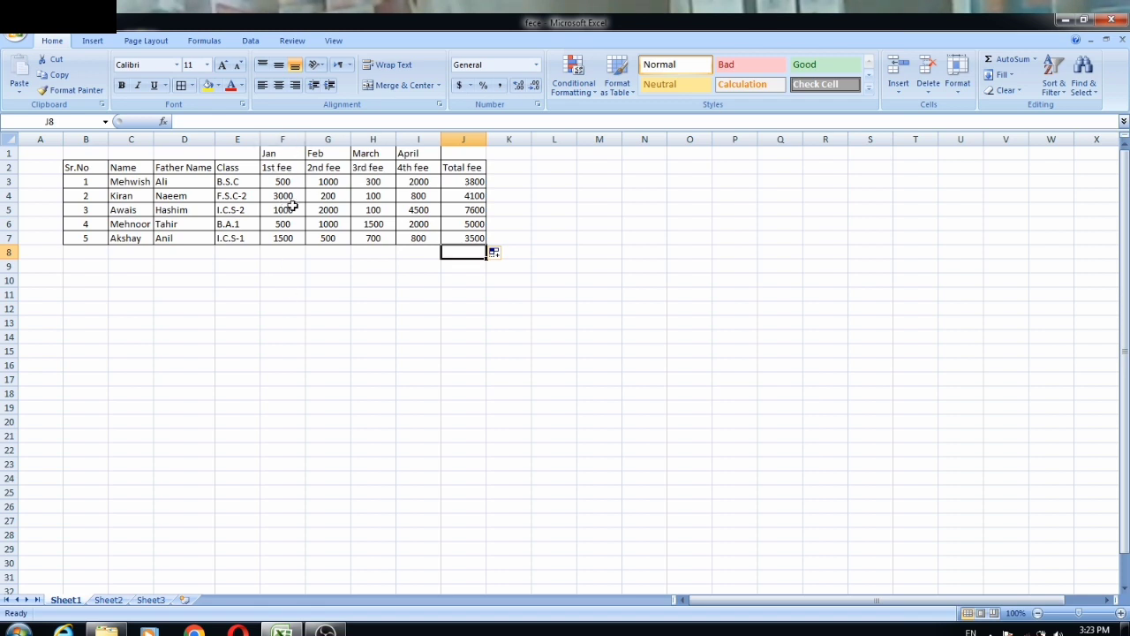
click(284, 256)
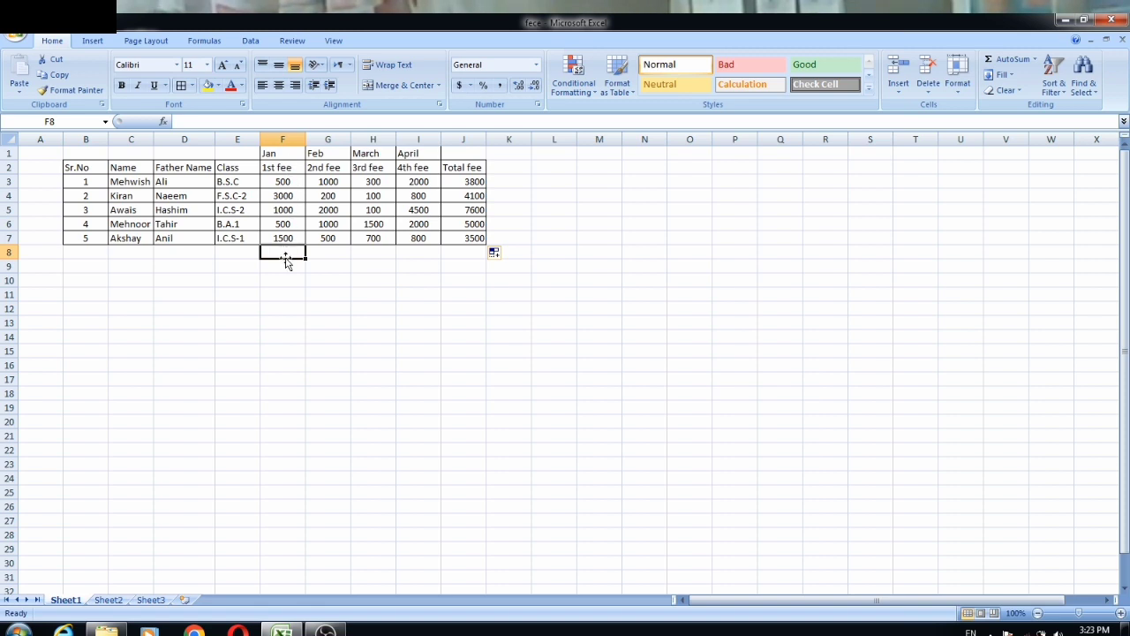
Step: Enter =sum(f3:f7) in F8 to total the 1st fee column as 6500
text(=)
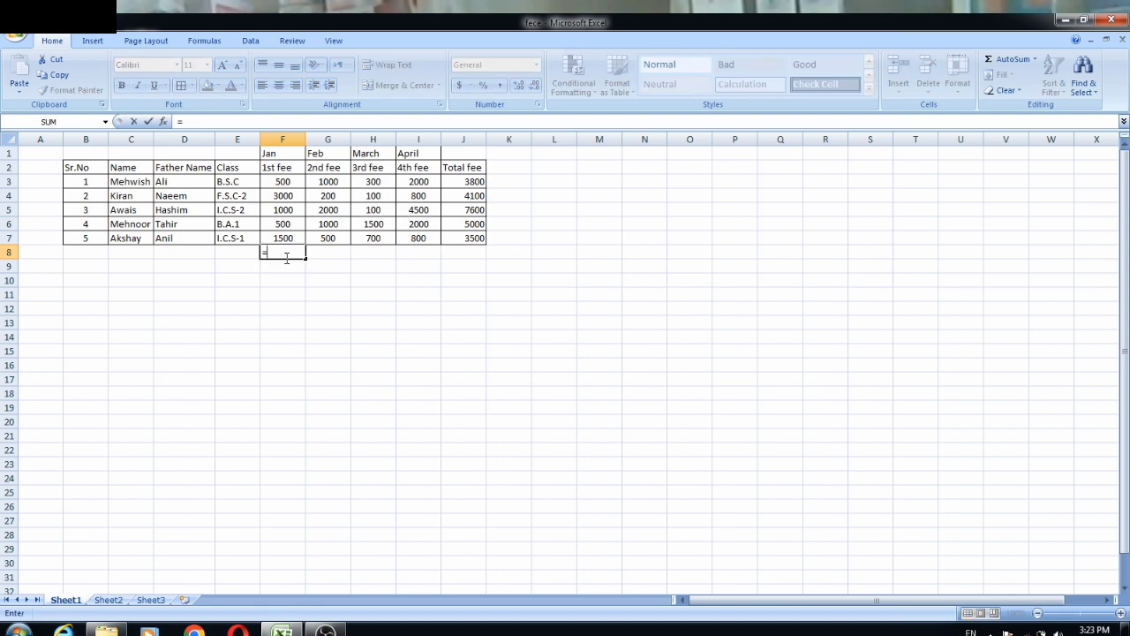
text(su)
text(m)
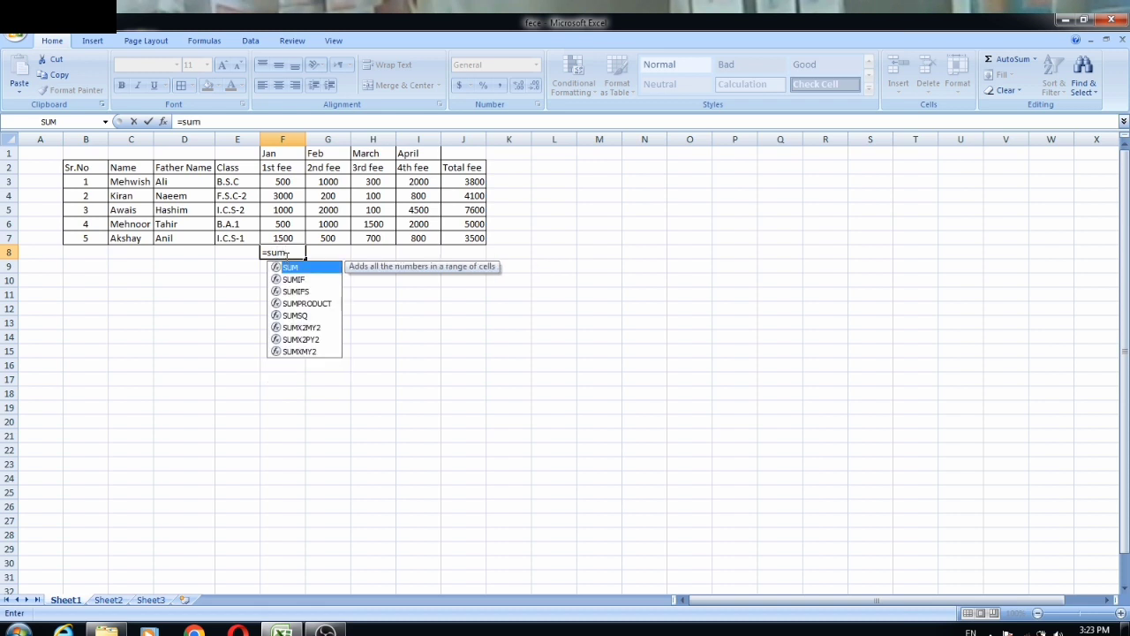
text(*()
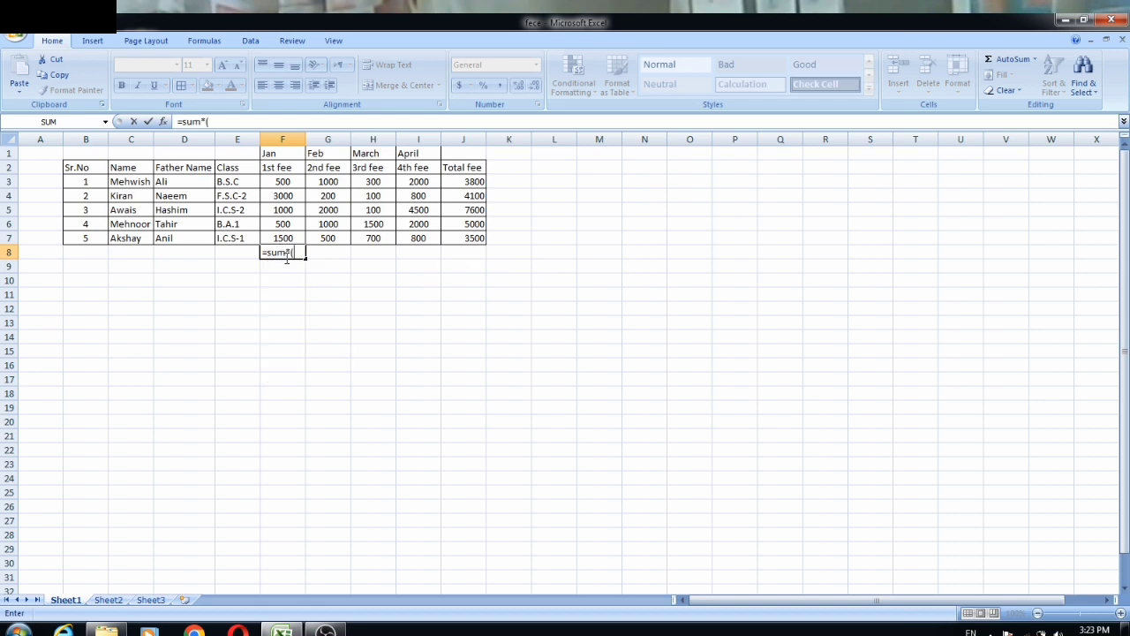
key(BackSpace)
key(BackSpace)
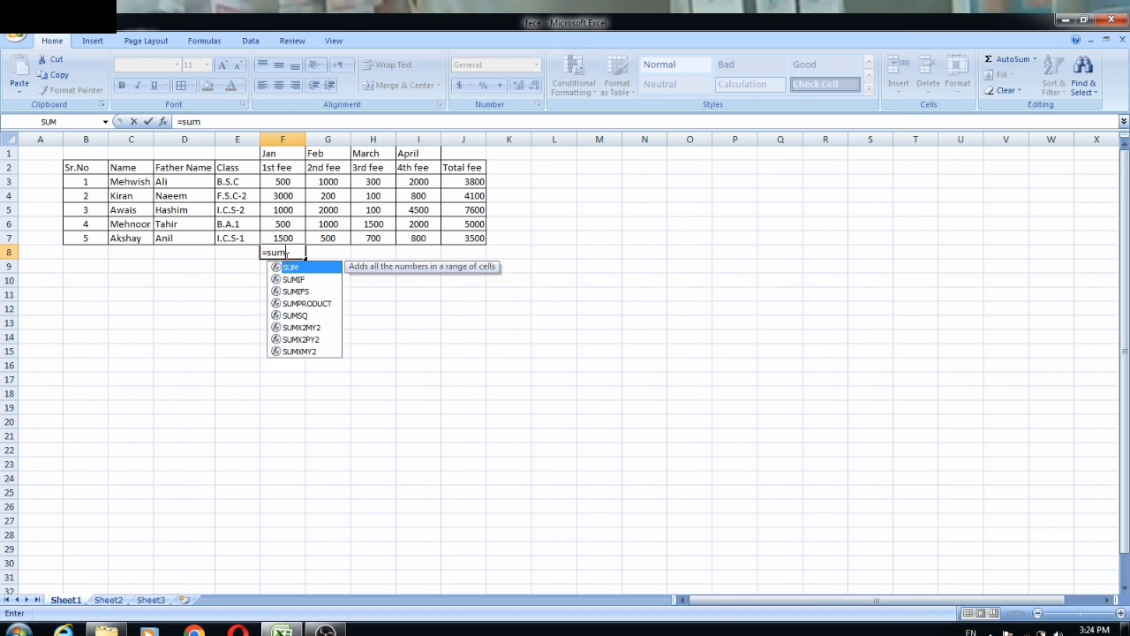
text(()
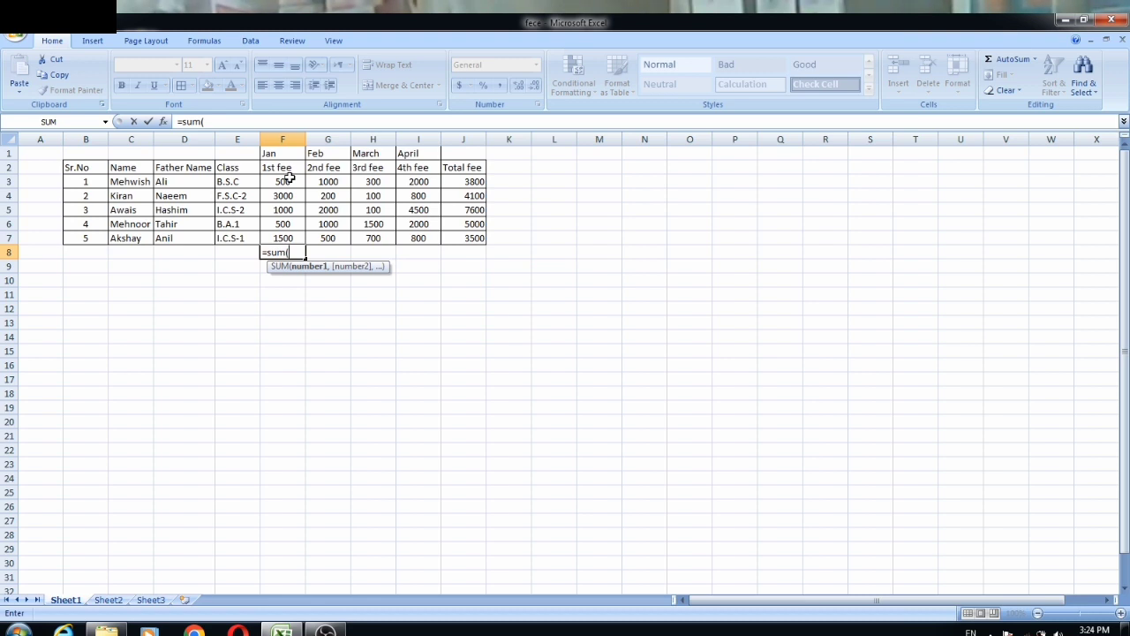
text(f)
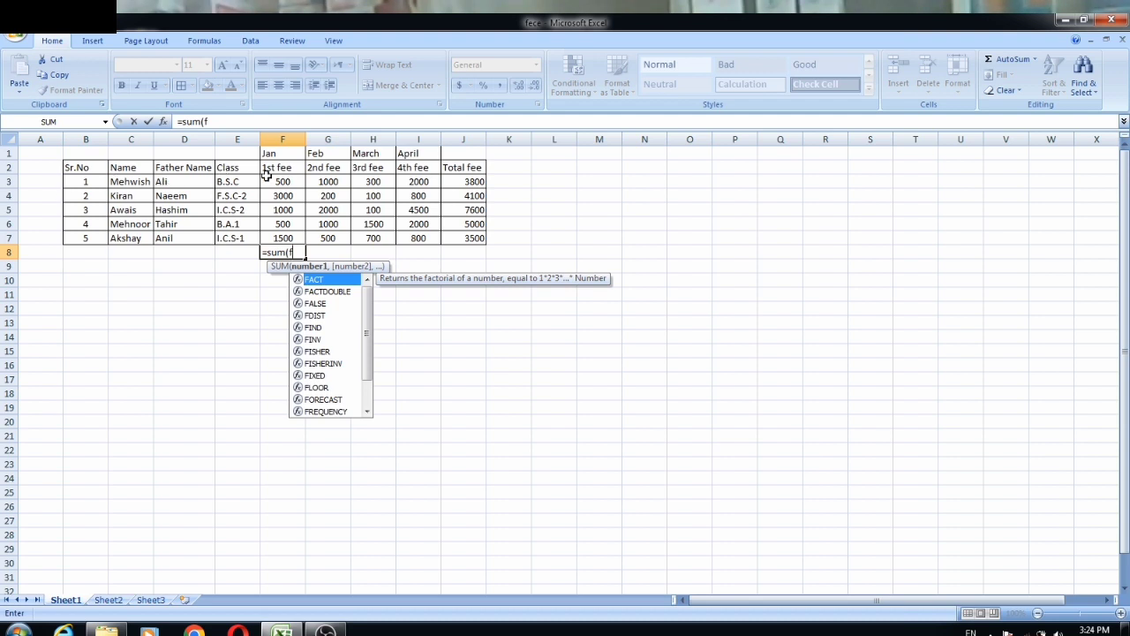
text(3)
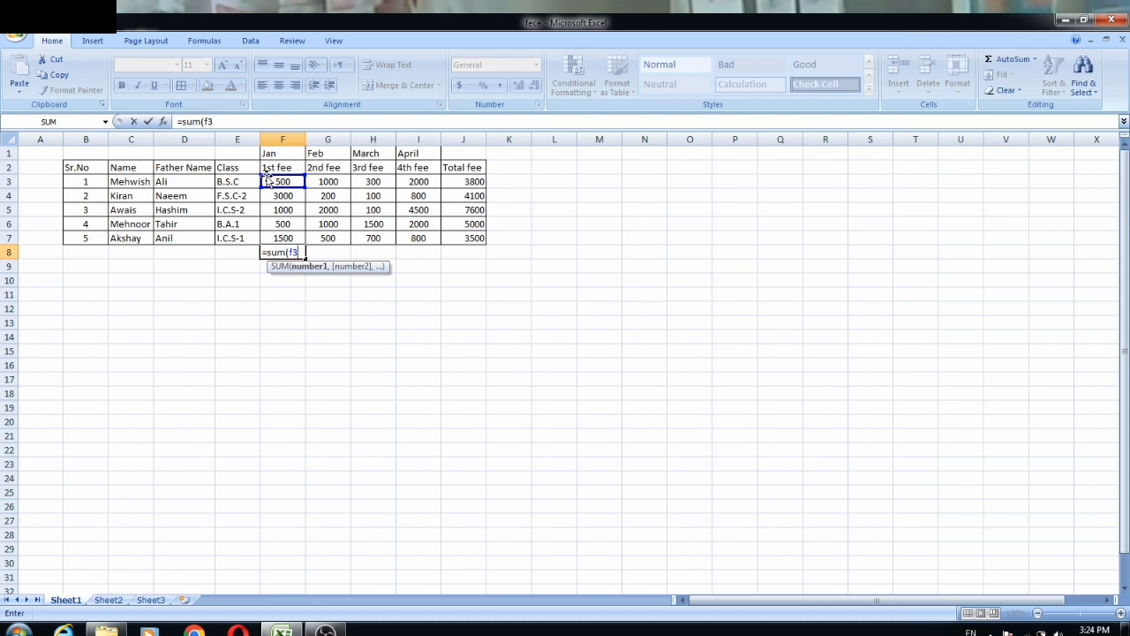
text(:)
text(f7)
text())
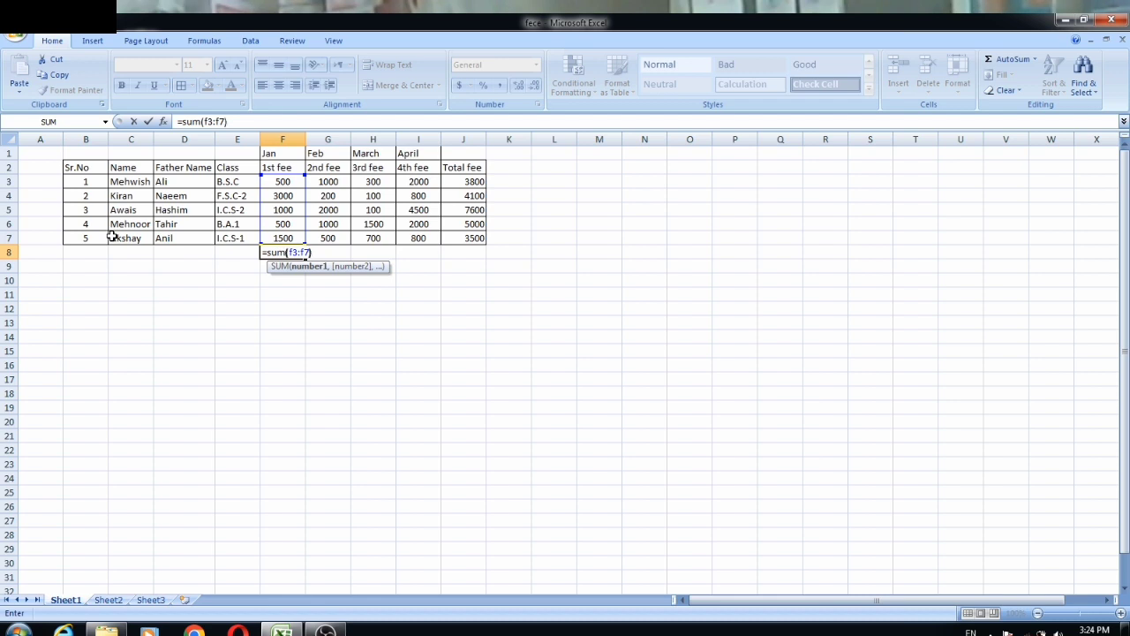
key(Return)
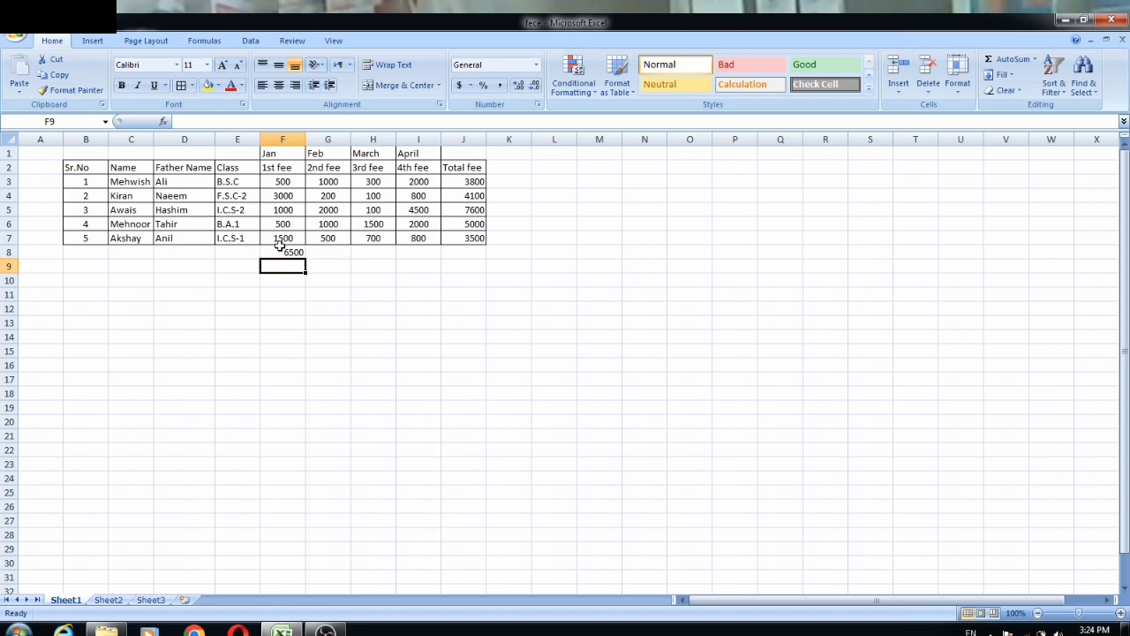
click(280, 239)
click(284, 253)
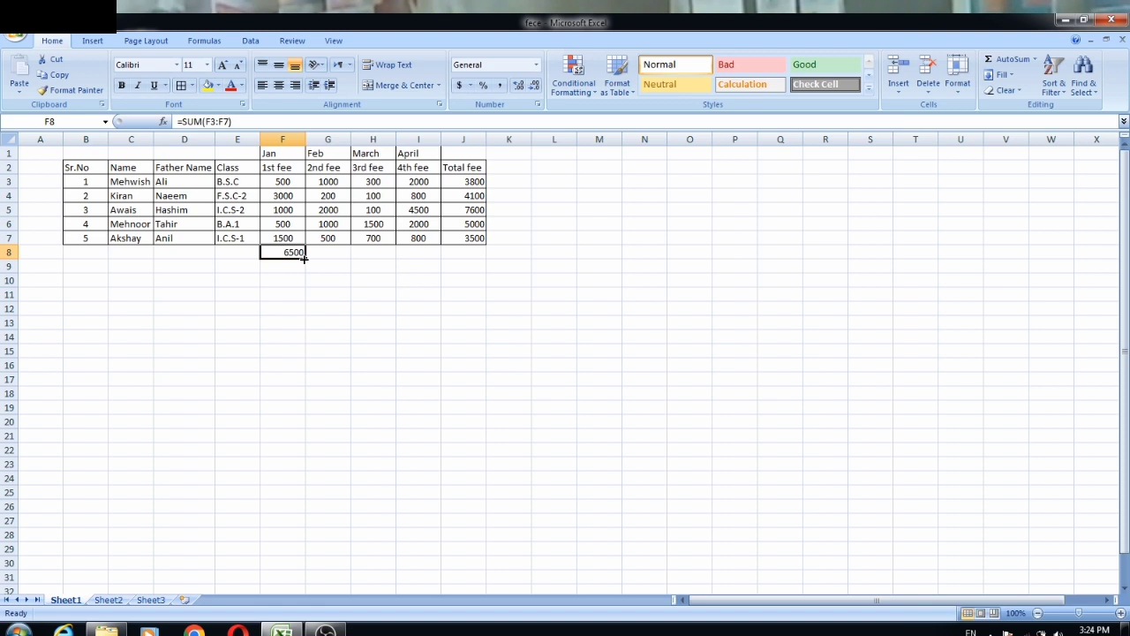
Step: Copy the F8 sum across row 8 to J8, showing 4700, 2700, 10100 and 24000
drag(304, 257, 468, 261)
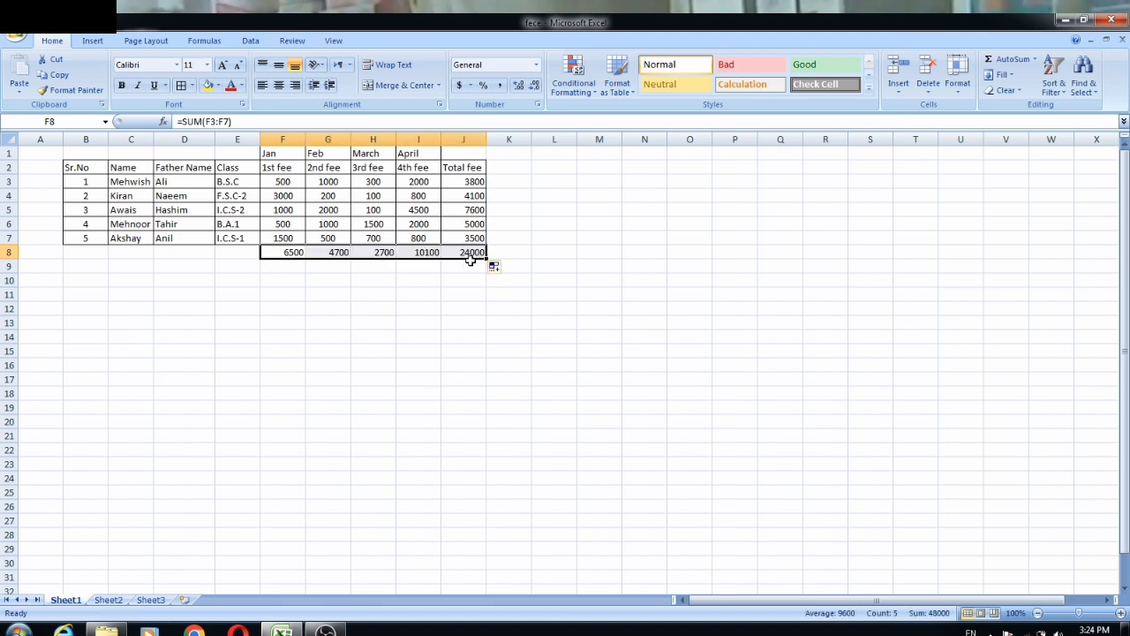
click(402, 269)
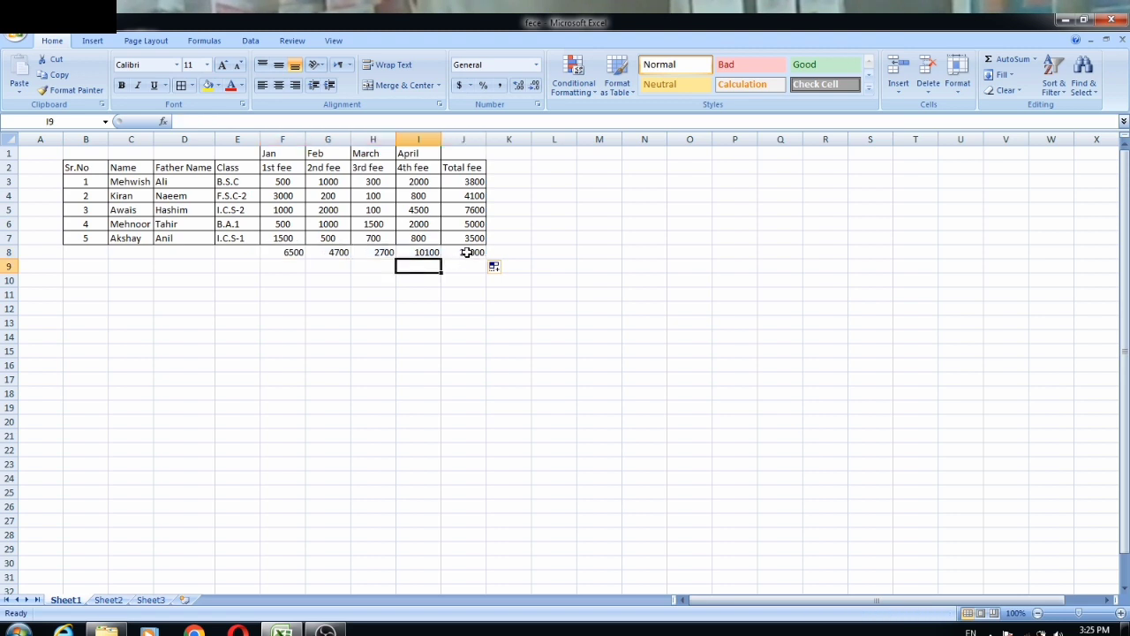
click(466, 253)
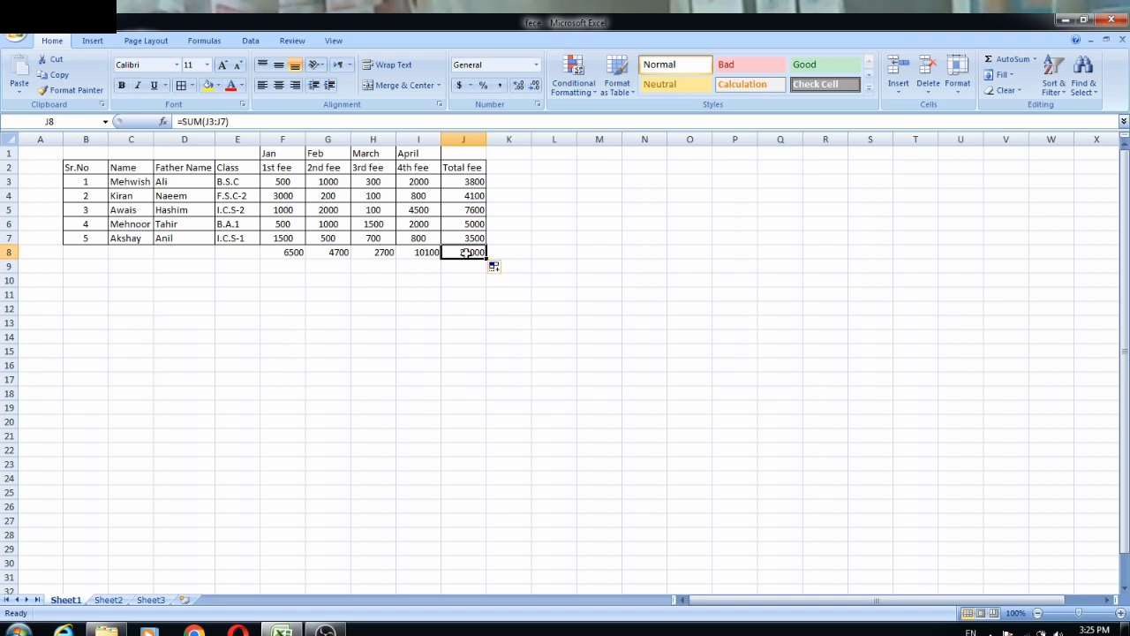
Step: Clear J8 and replace it with an AutoSum of J3:J7 totalling 24000
key(BackSpace)
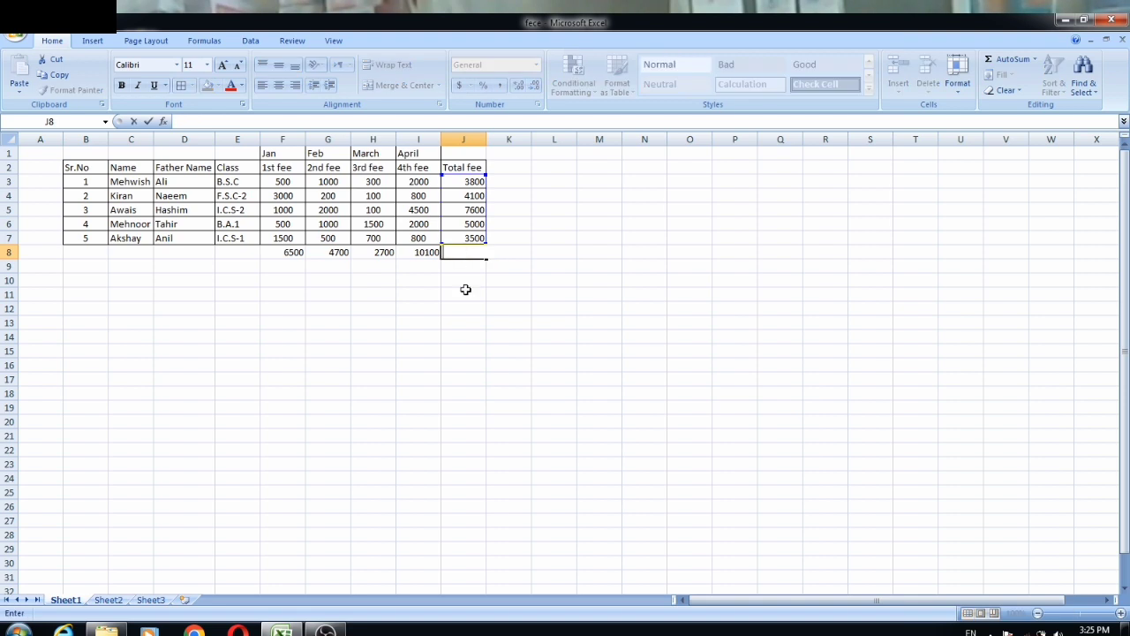
key(Return)
click(475, 250)
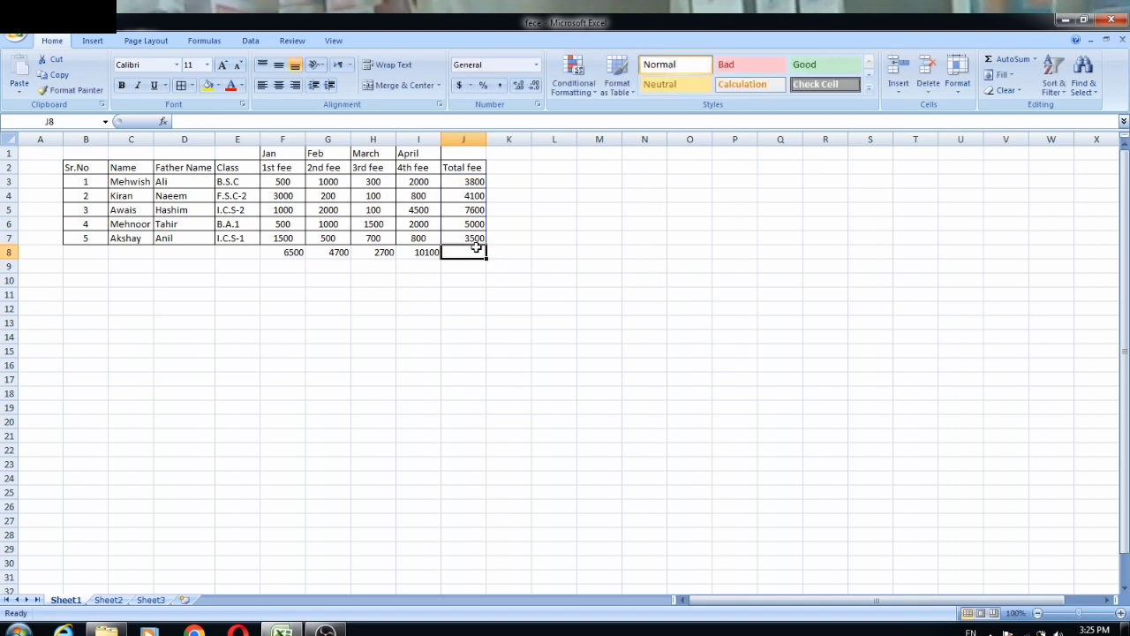
click(989, 60)
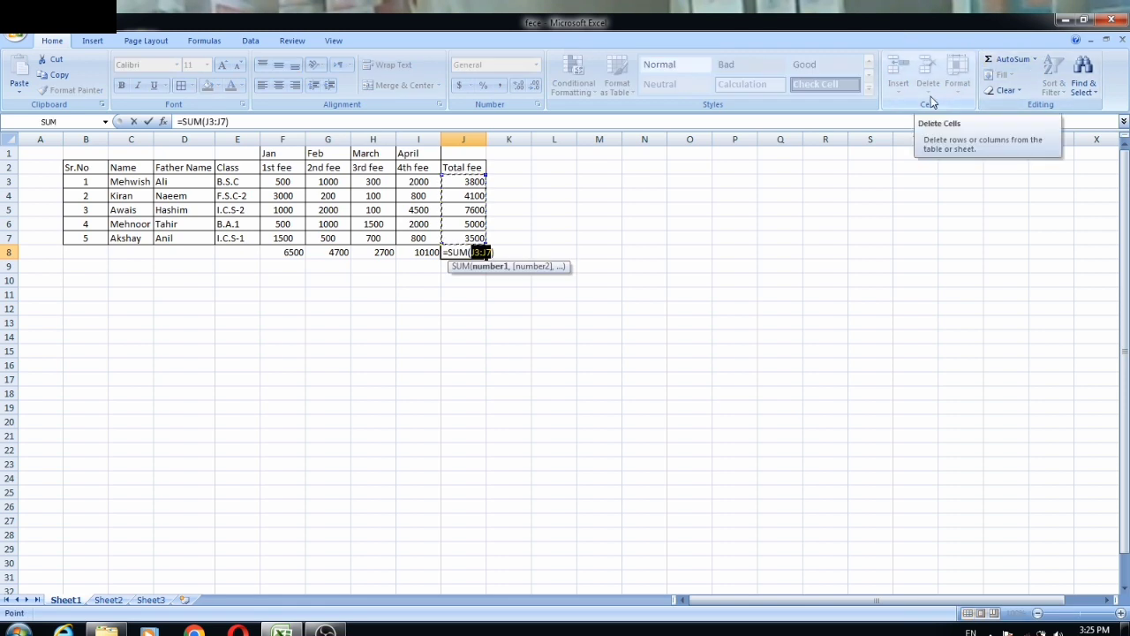
key(Return)
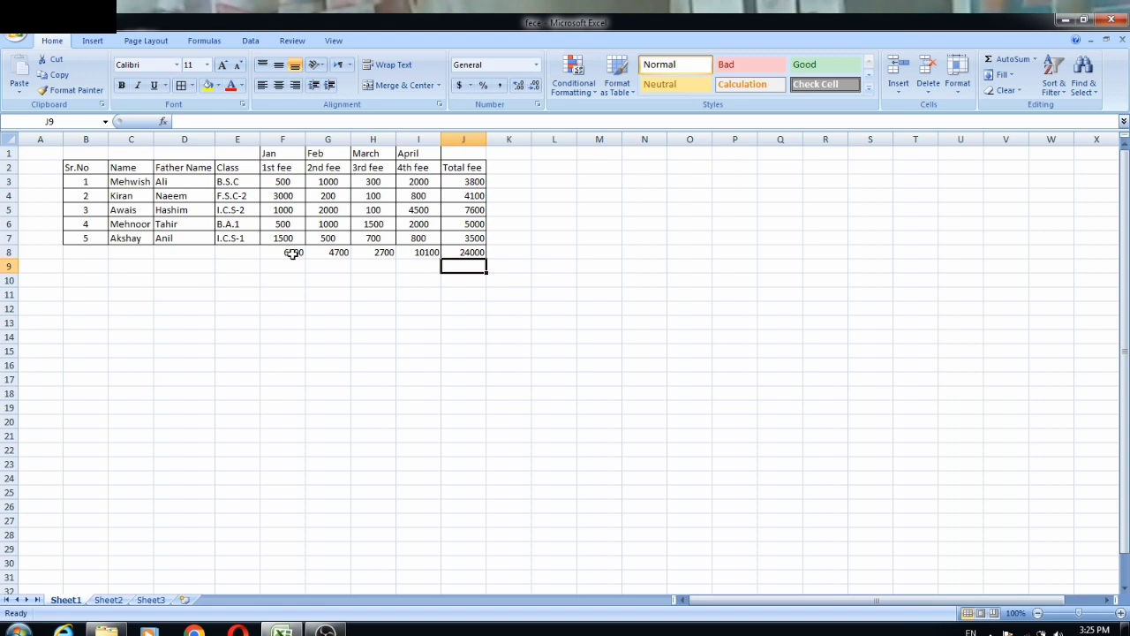
Step: Replace the G8 total with an AutoSum =SUM(G3:G7) showing 4700
click(336, 252)
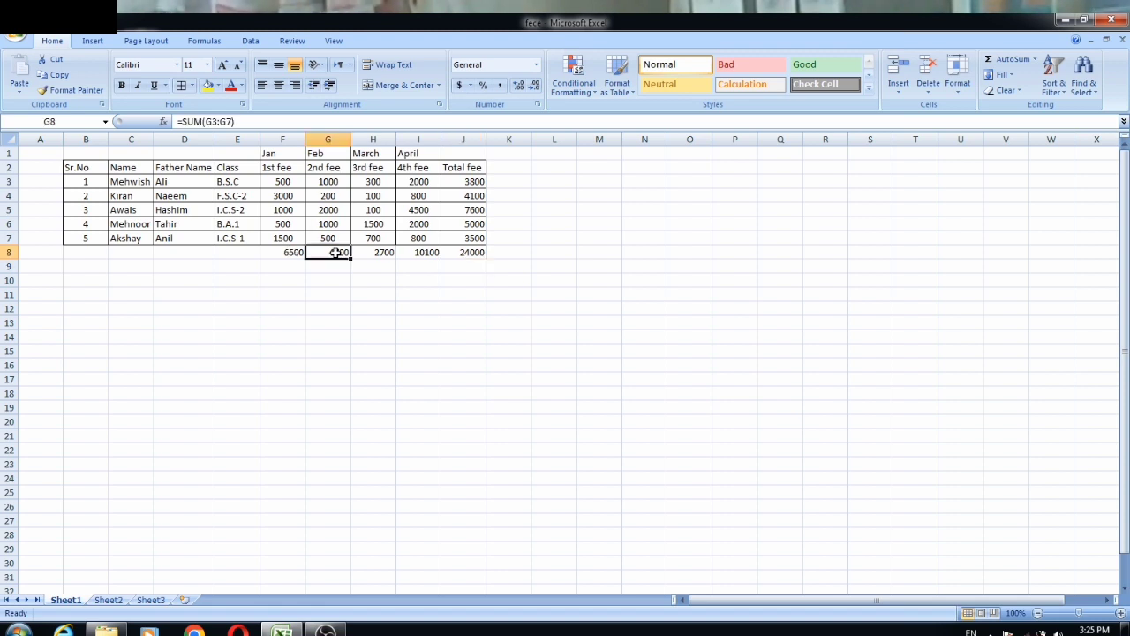
key(Delete)
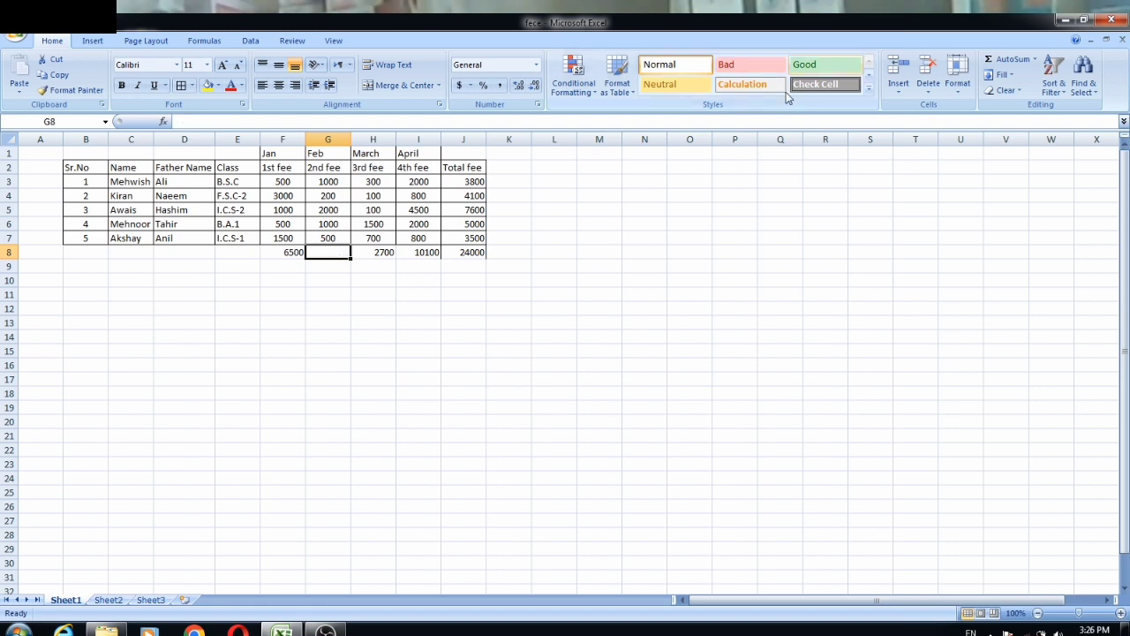
click(992, 57)
click(994, 60)
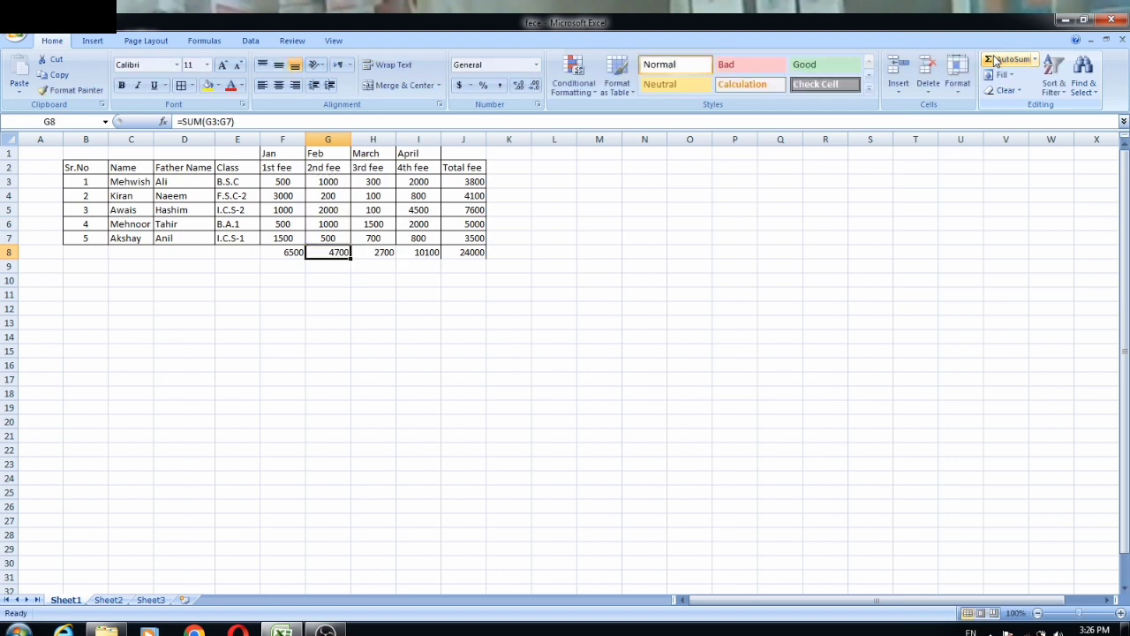
key(Return)
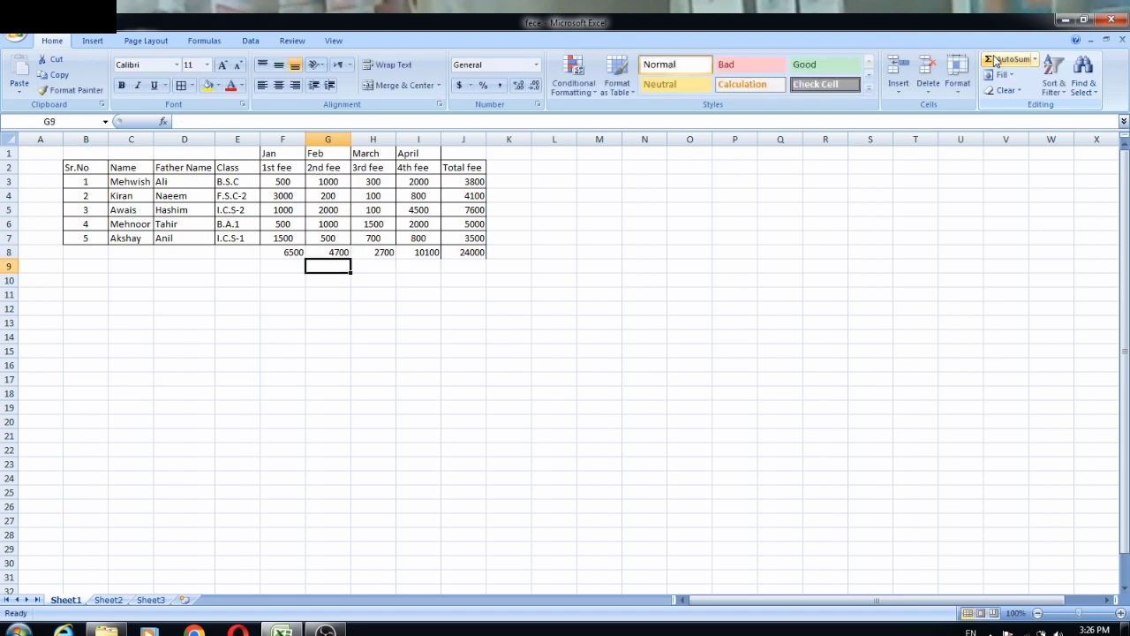
Step: Rebuild H8 and I8 as =SUM(H3:H7) and =SUM(I3:I7), showing 2700 and 10100
click(386, 253)
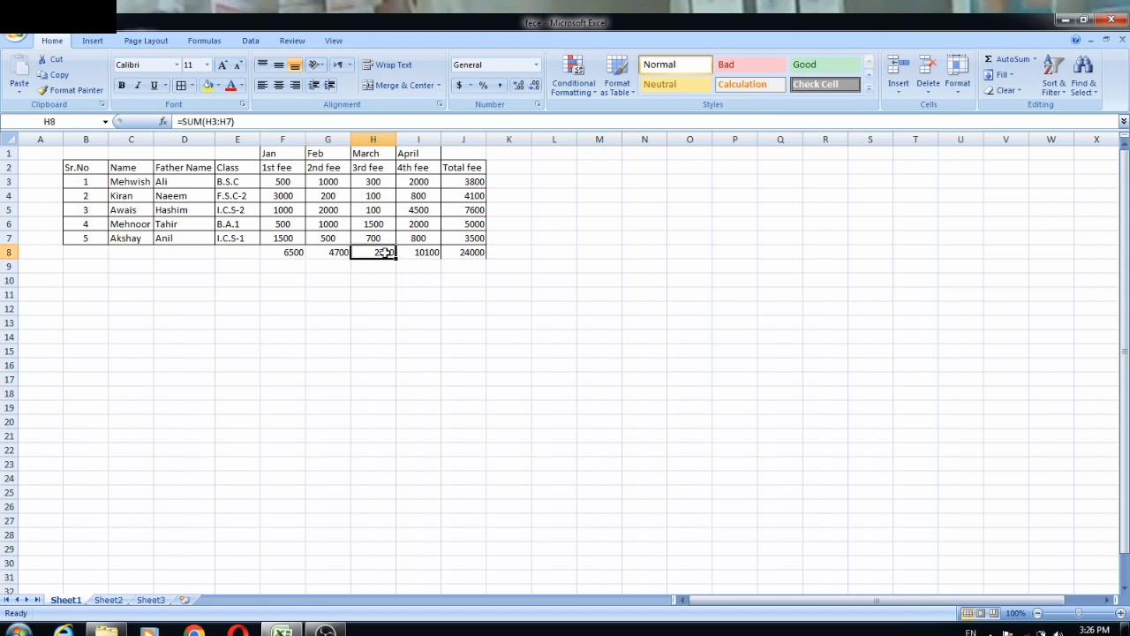
key(Delete)
click(992, 59)
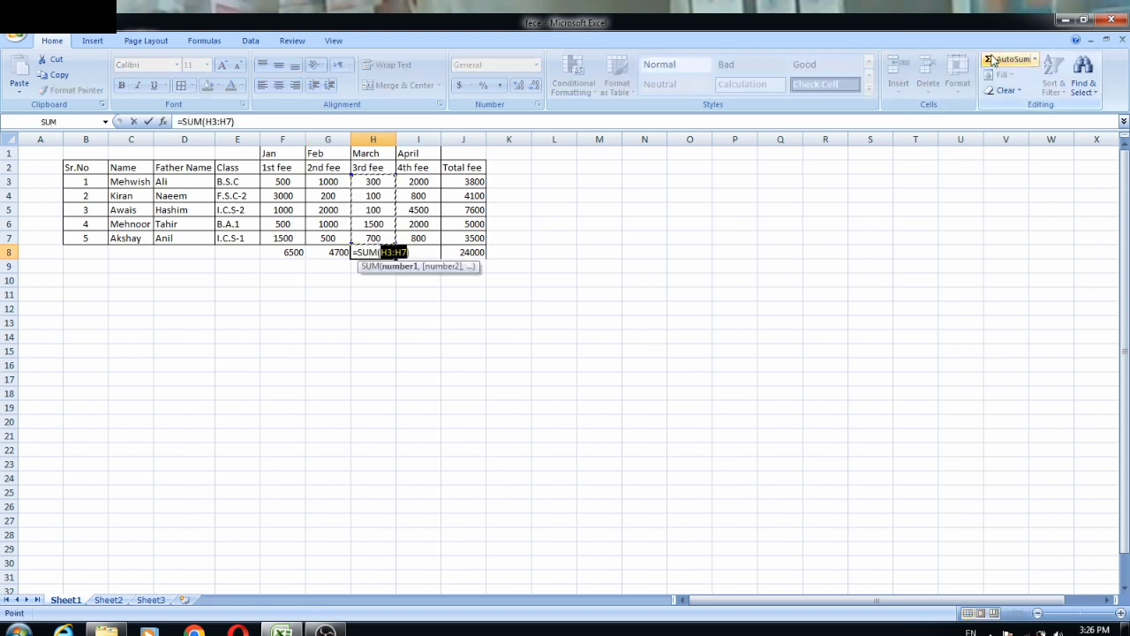
key(Return)
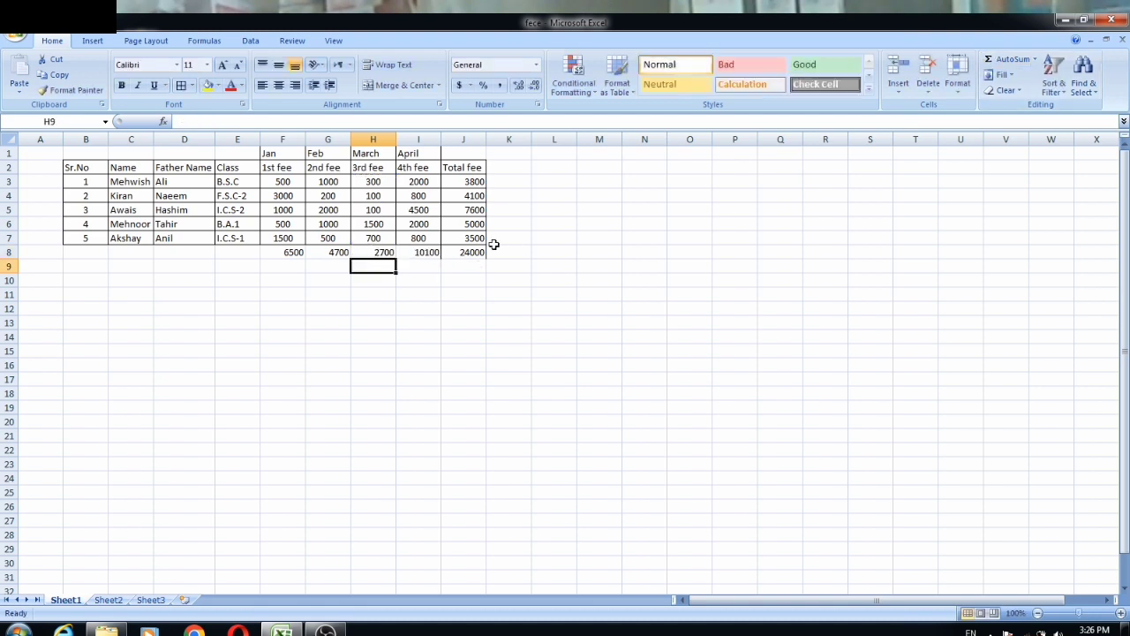
click(427, 254)
key(Delete)
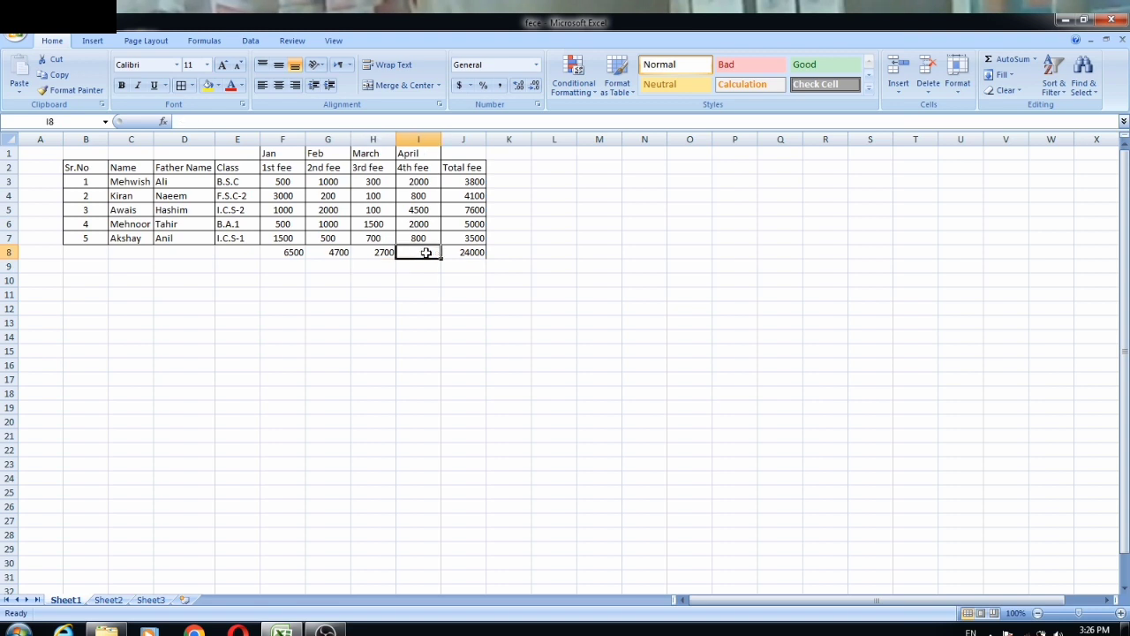
click(1007, 59)
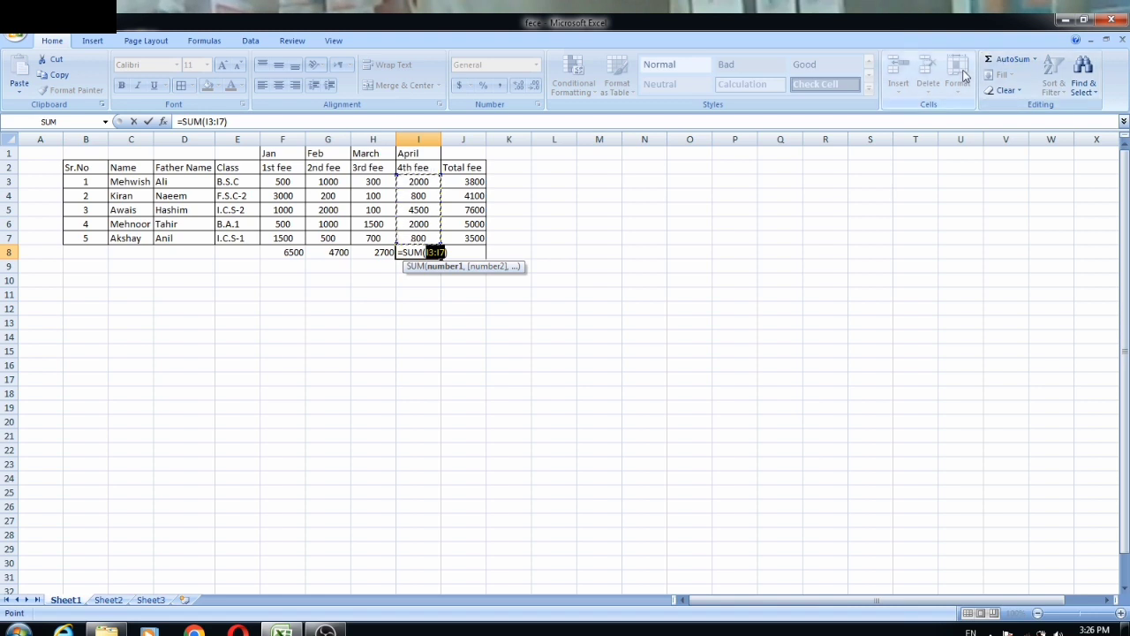
key(Return)
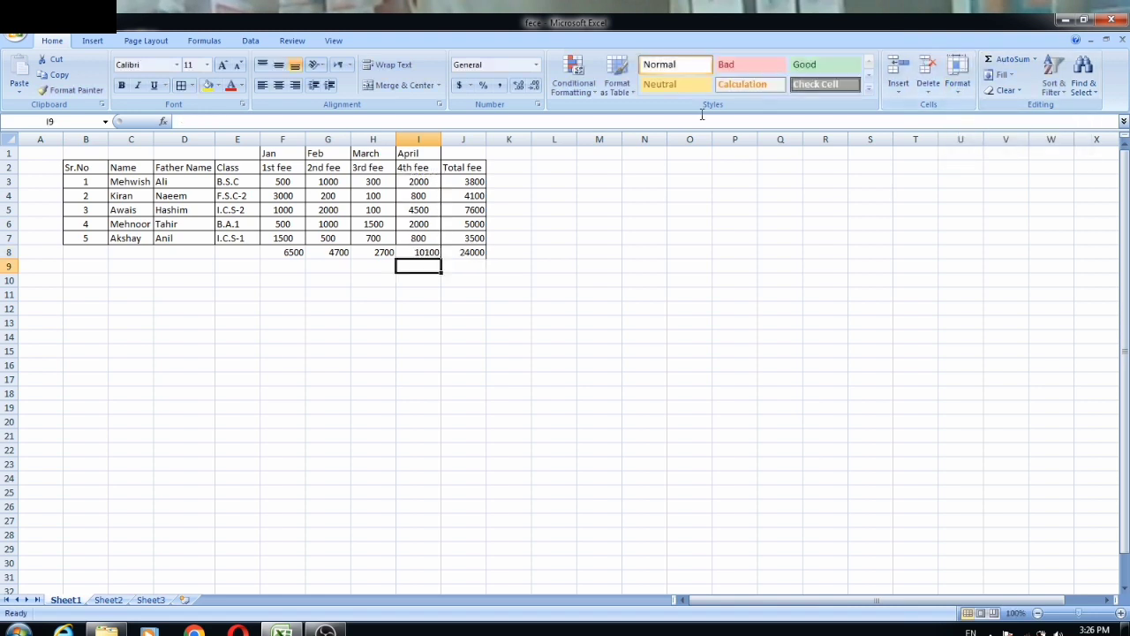